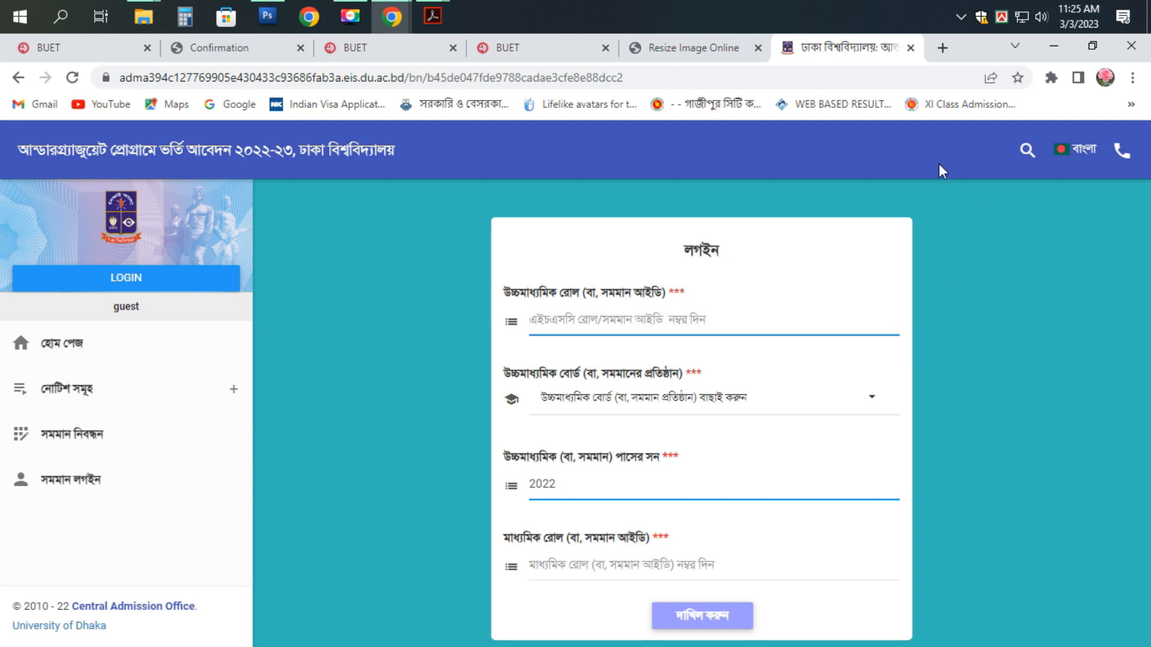
- Switch the login page's display language from Bangla to English
click(1080, 150)
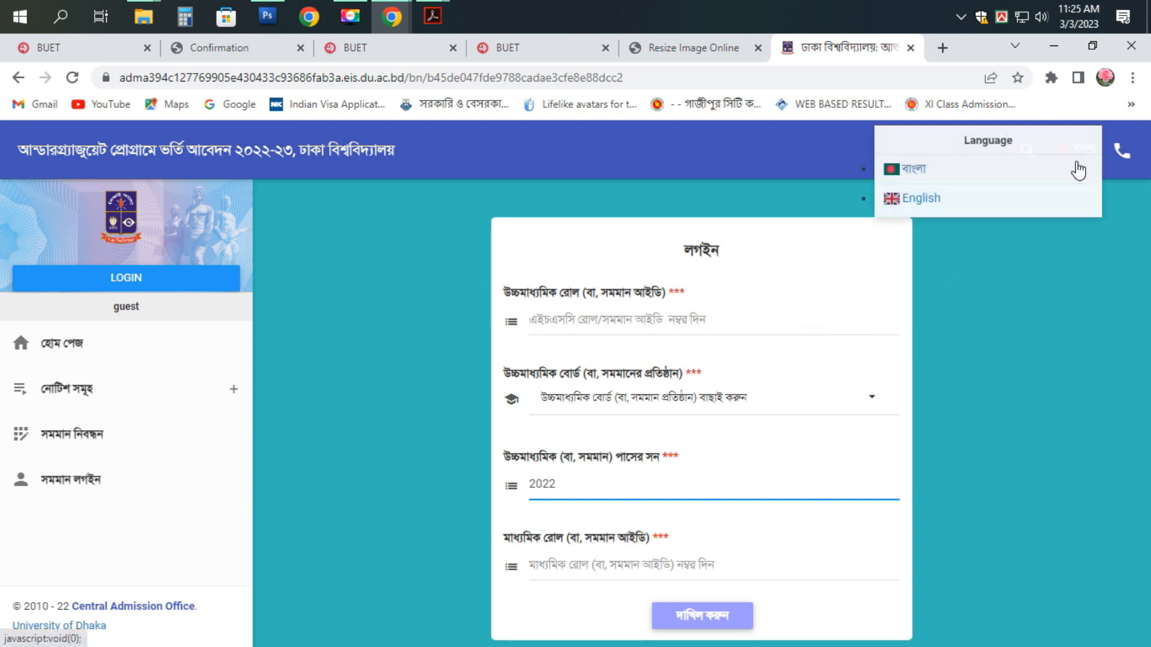
click(995, 210)
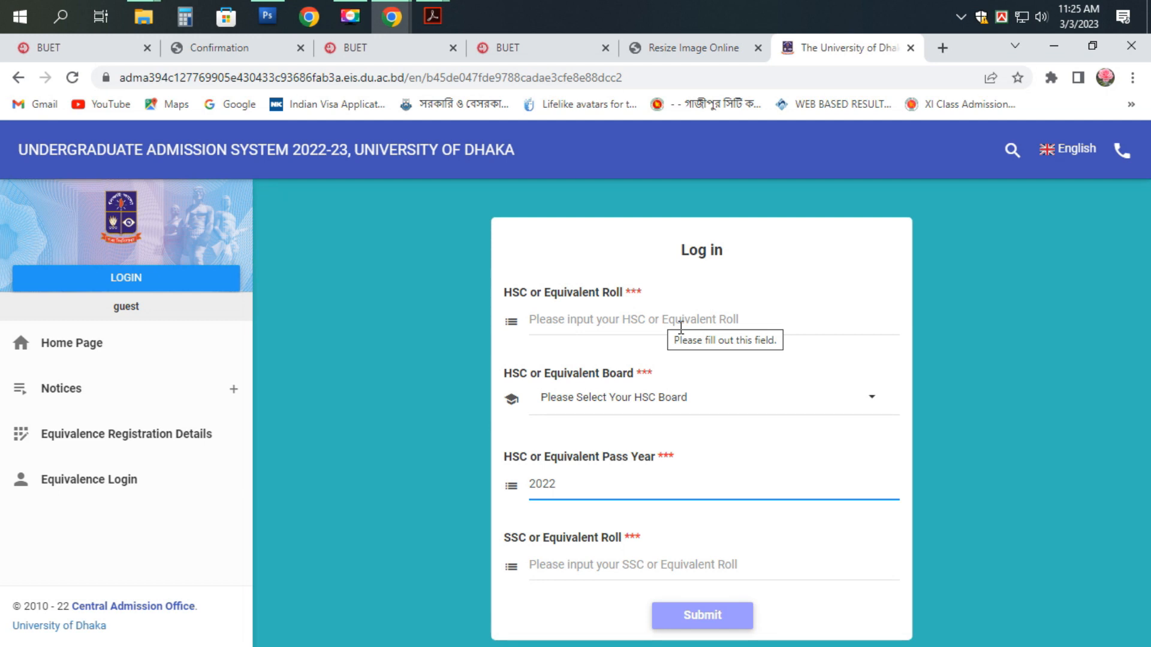
- Log in with the HSC roll, Dhaka board, pass year 2022 and the SSC roll
click(710, 321)
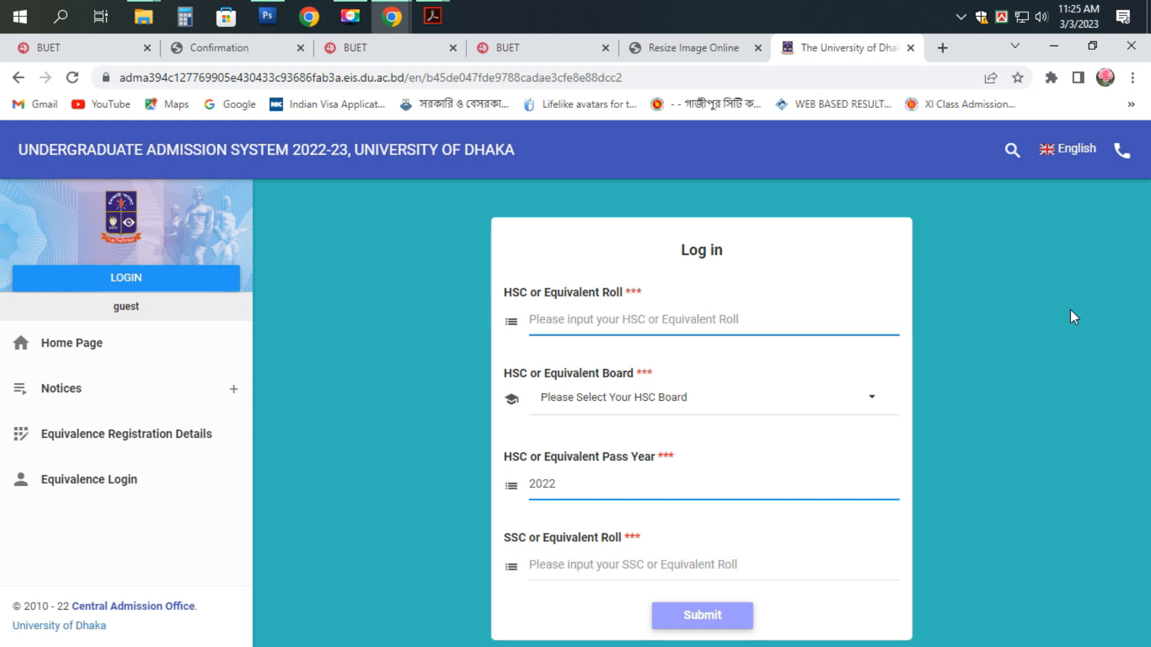
text(10)
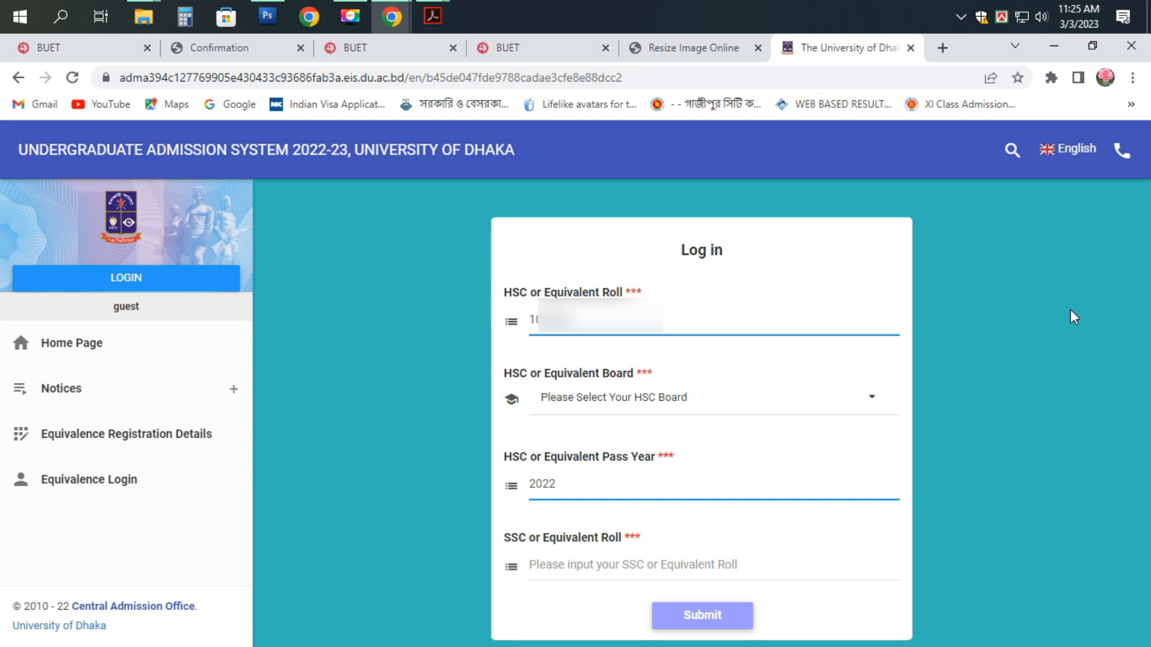
click(567, 405)
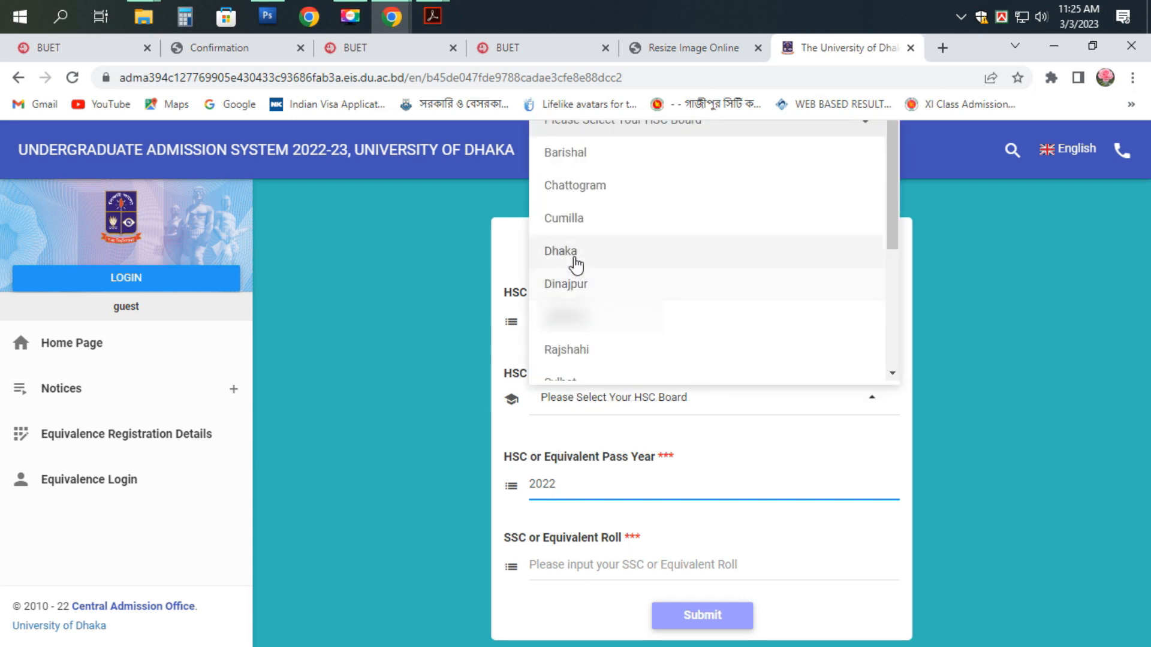
click(575, 261)
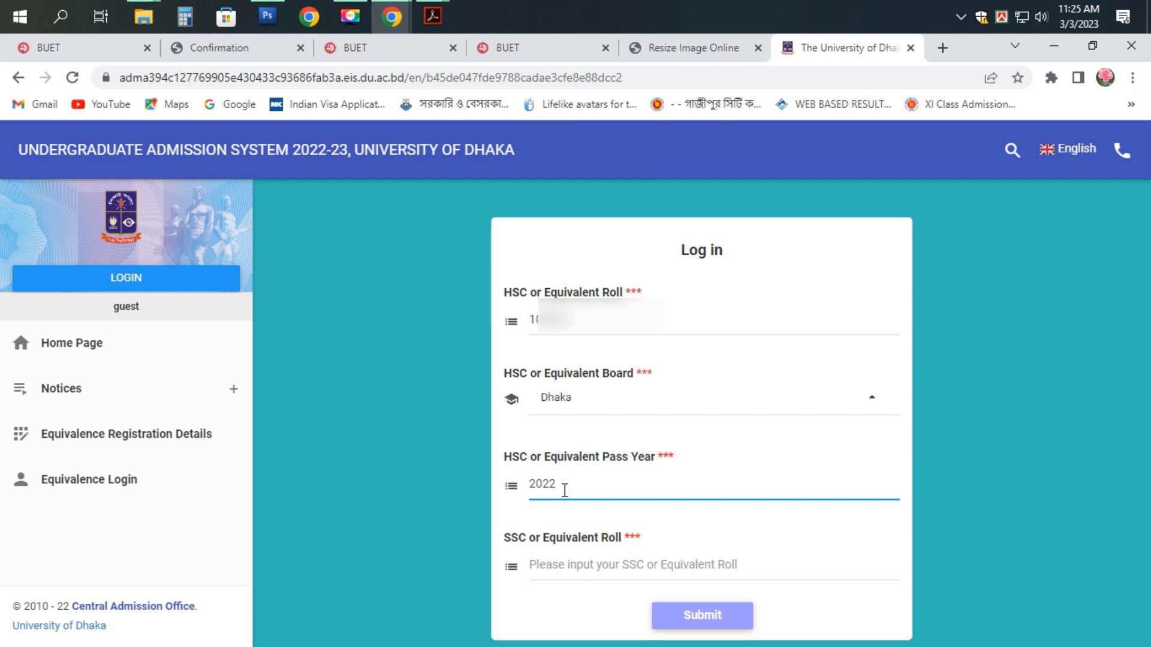
click(578, 564)
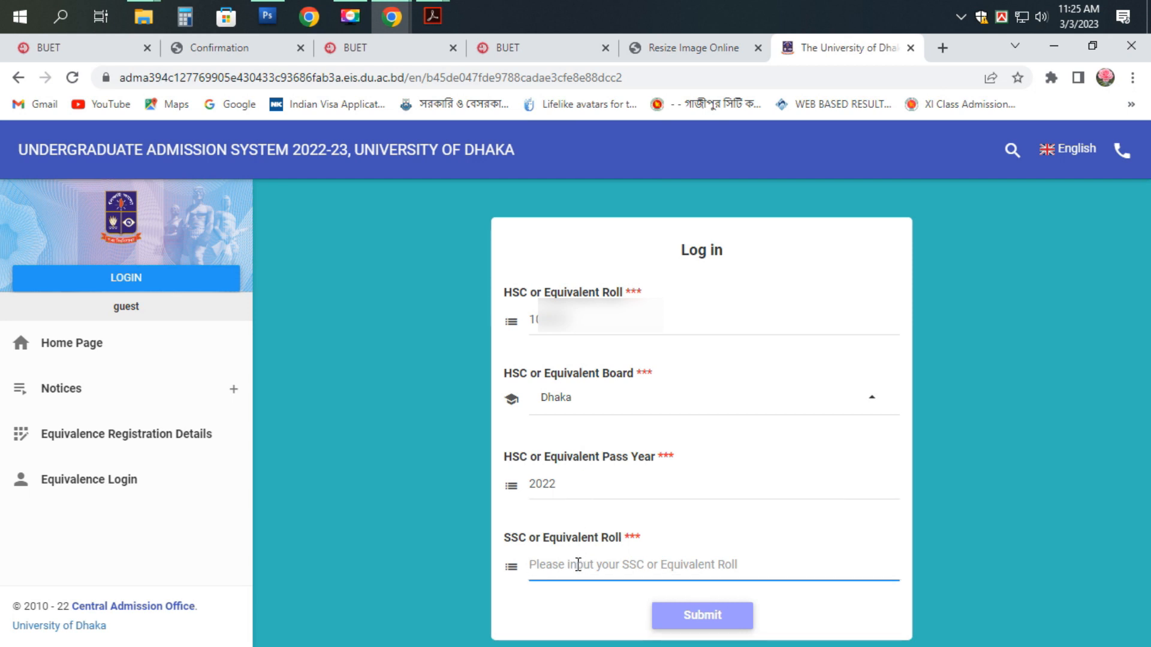
text(1)
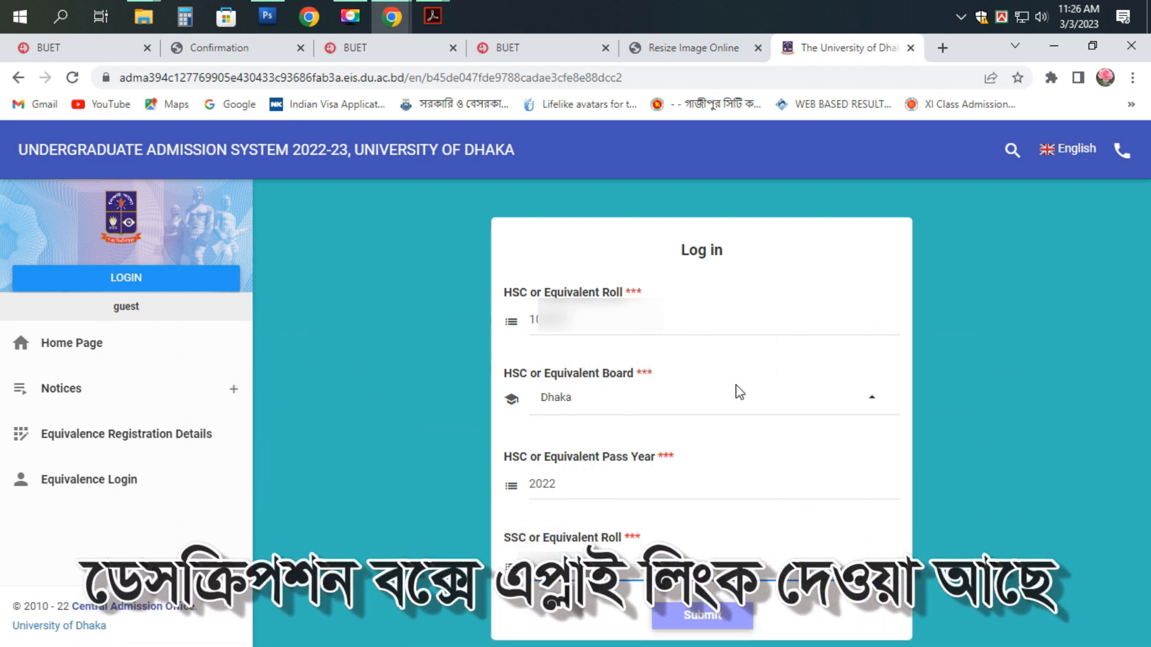
click(700, 617)
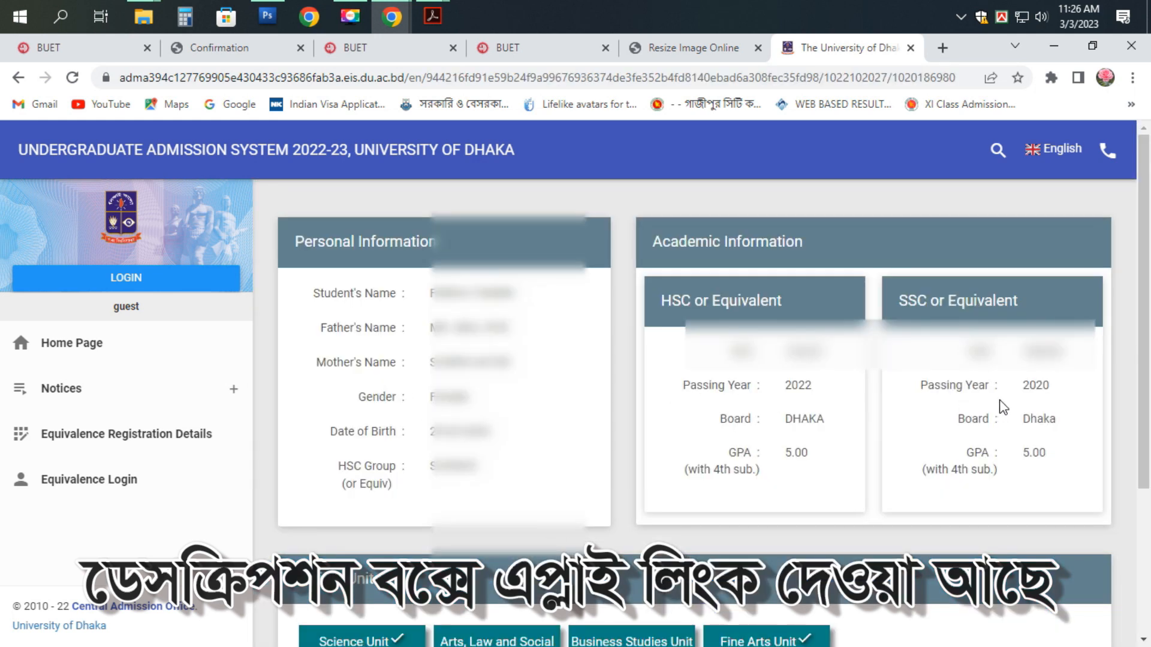
- Review the personal, academic and eligible-unit information, then confirm it
scroll(1000, 405, down, 2)
scroll(1003, 407, up, 2)
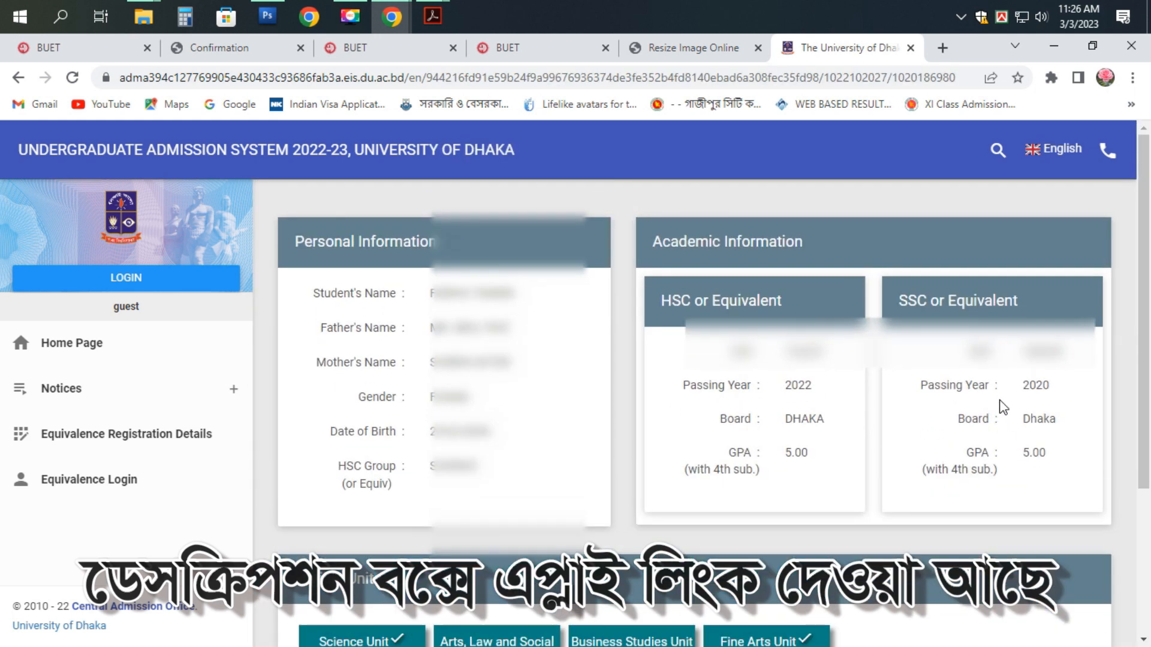
scroll(1003, 408, down, 5)
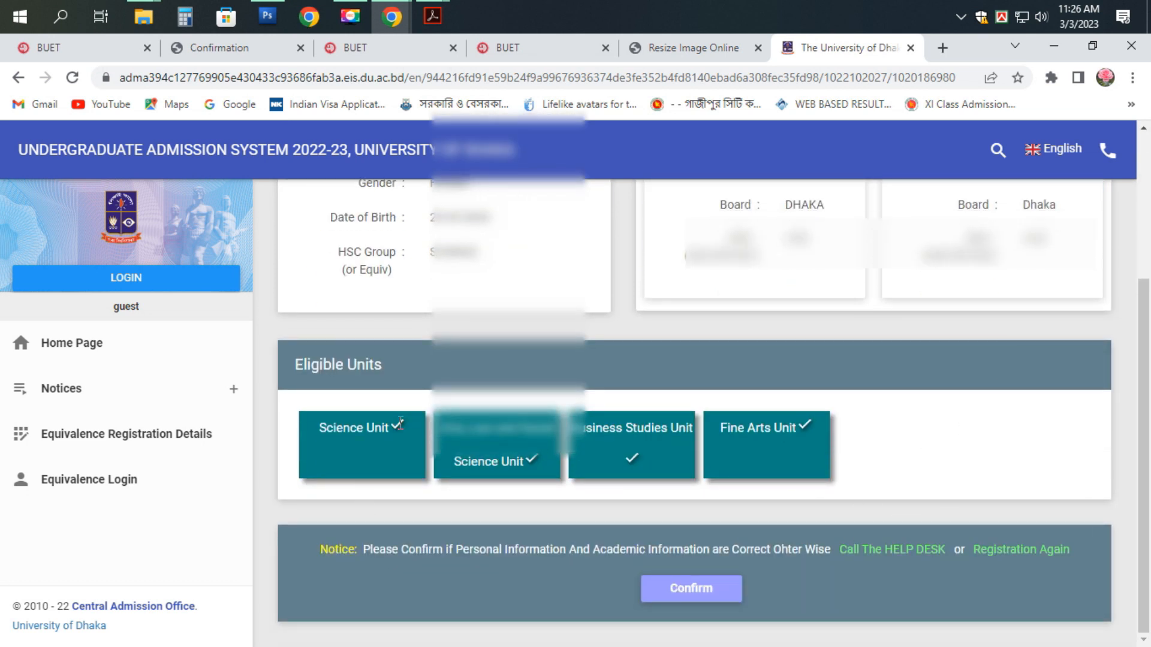
click(693, 597)
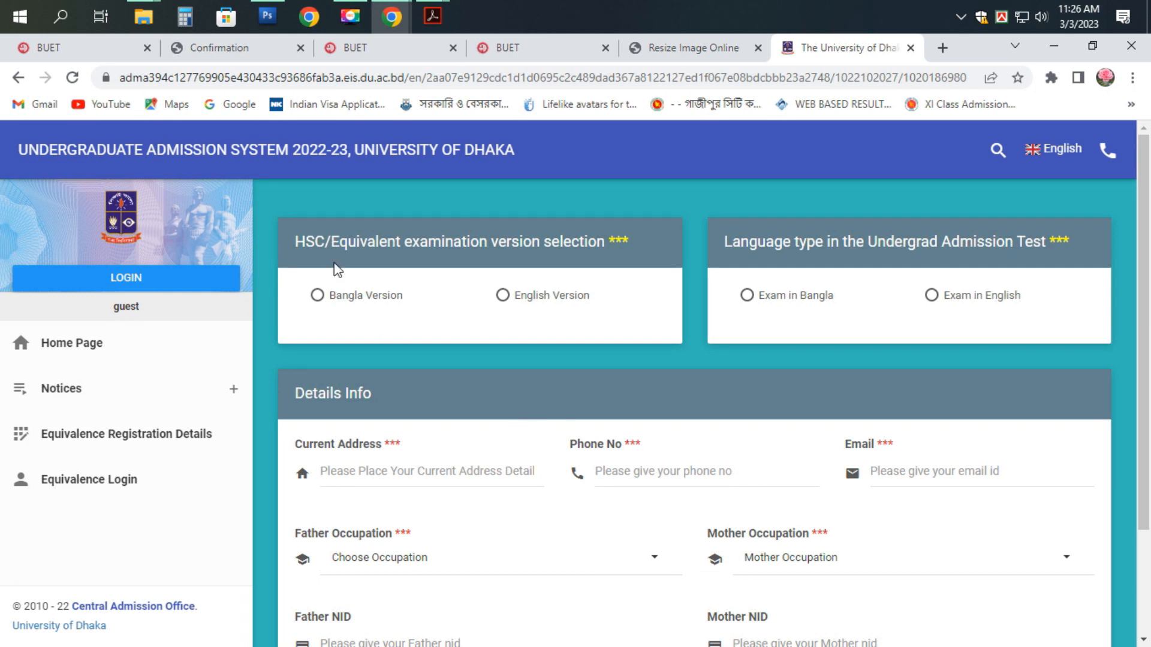
- Choose Bangla Version for the HSC exam and Exam in Bangla for the admission test
click(317, 295)
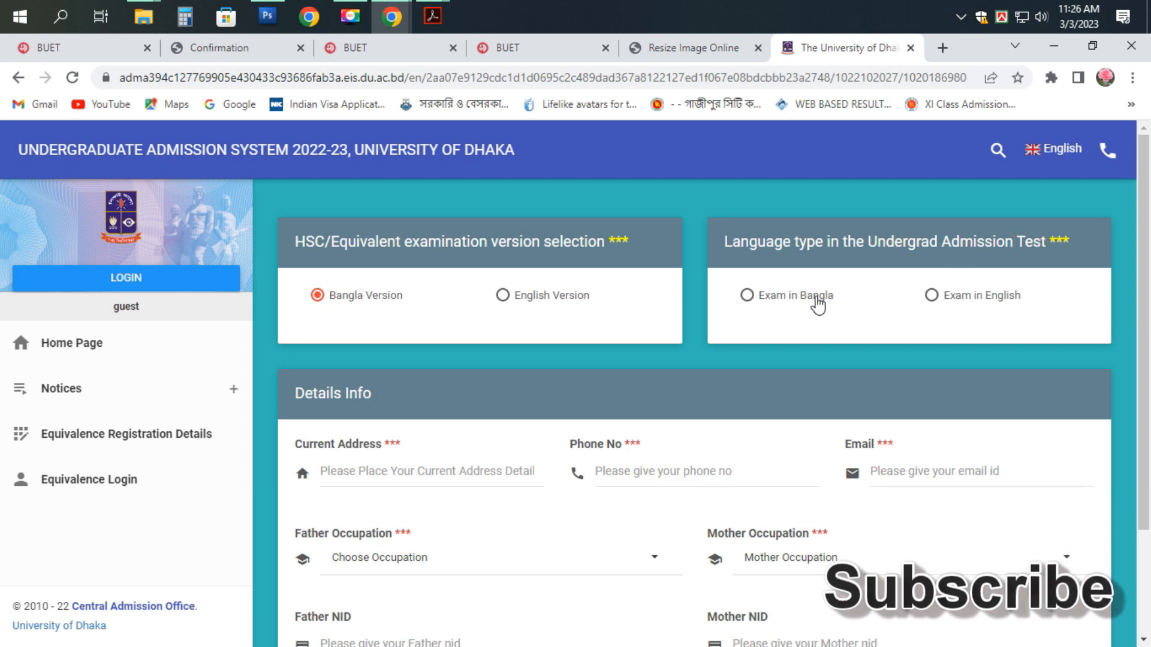
click(746, 296)
scroll(596, 354, down, 2)
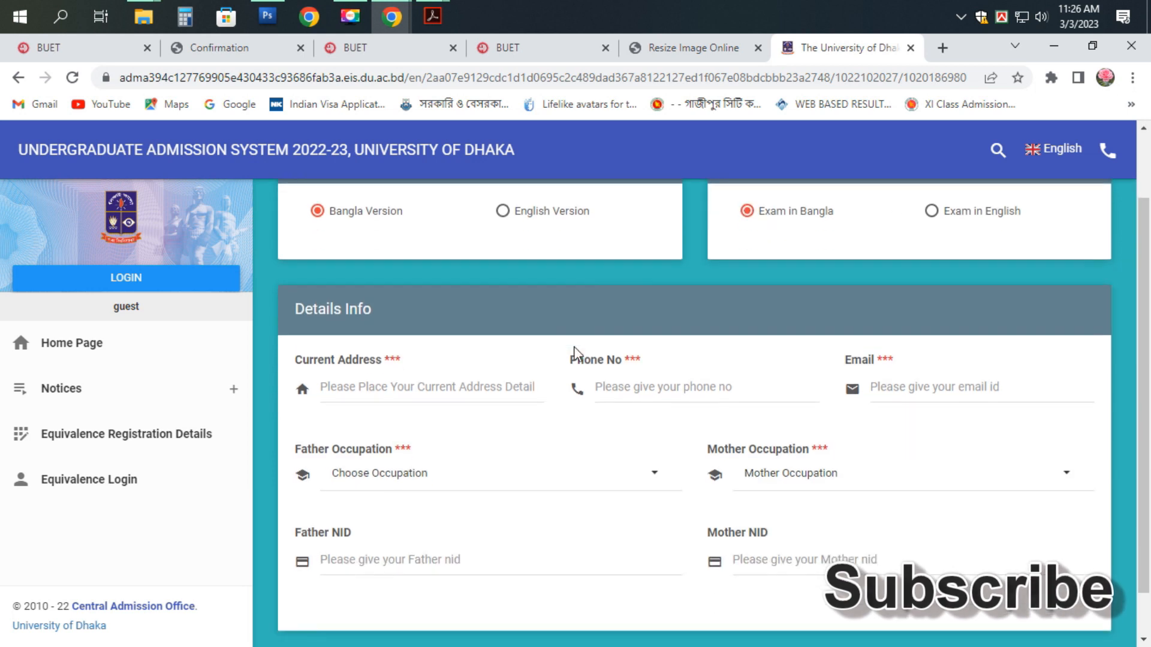
- Start the current address with country Bangladesh, division DHAKA and district DHAKA
click(384, 335)
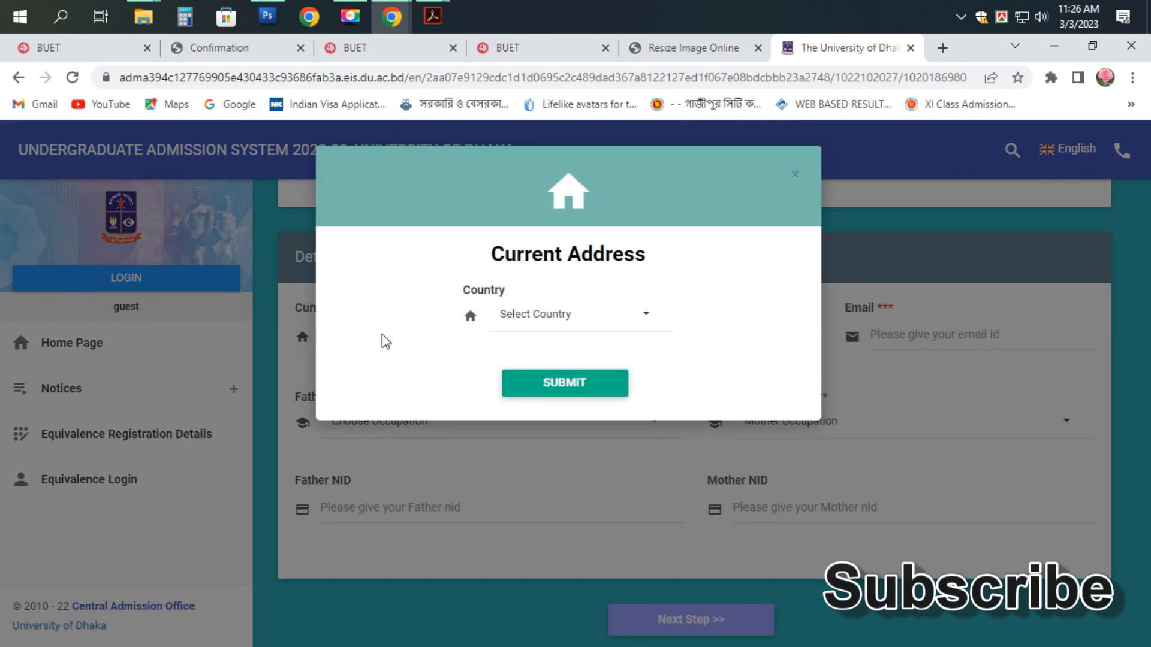
click(570, 324)
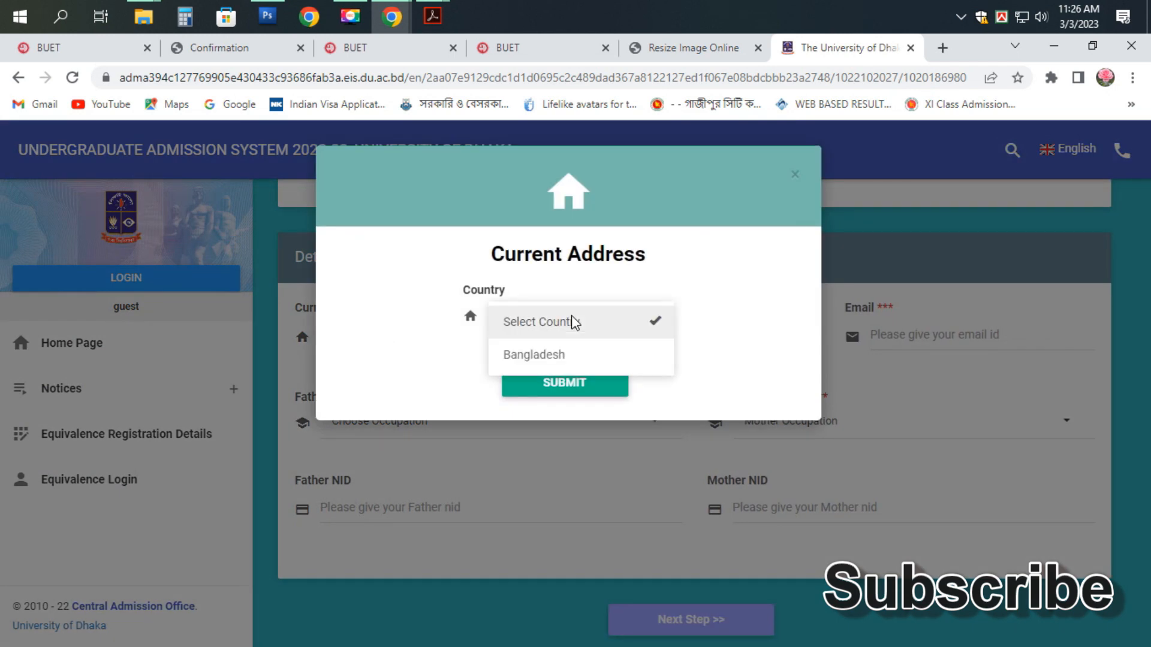
click(548, 357)
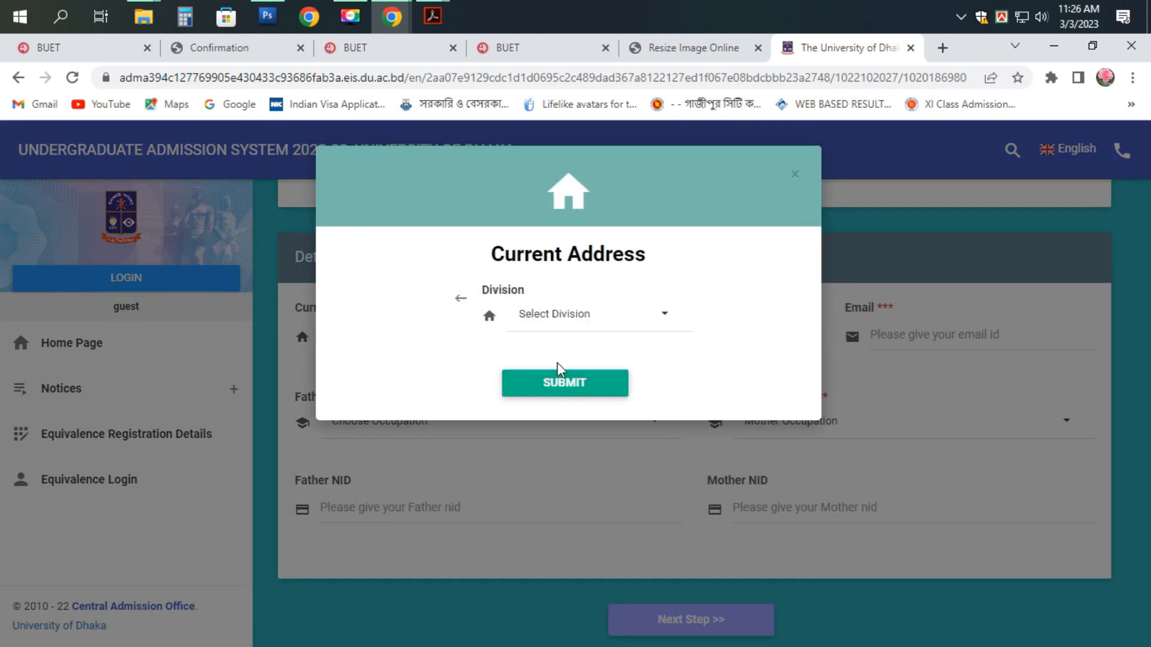
click(573, 318)
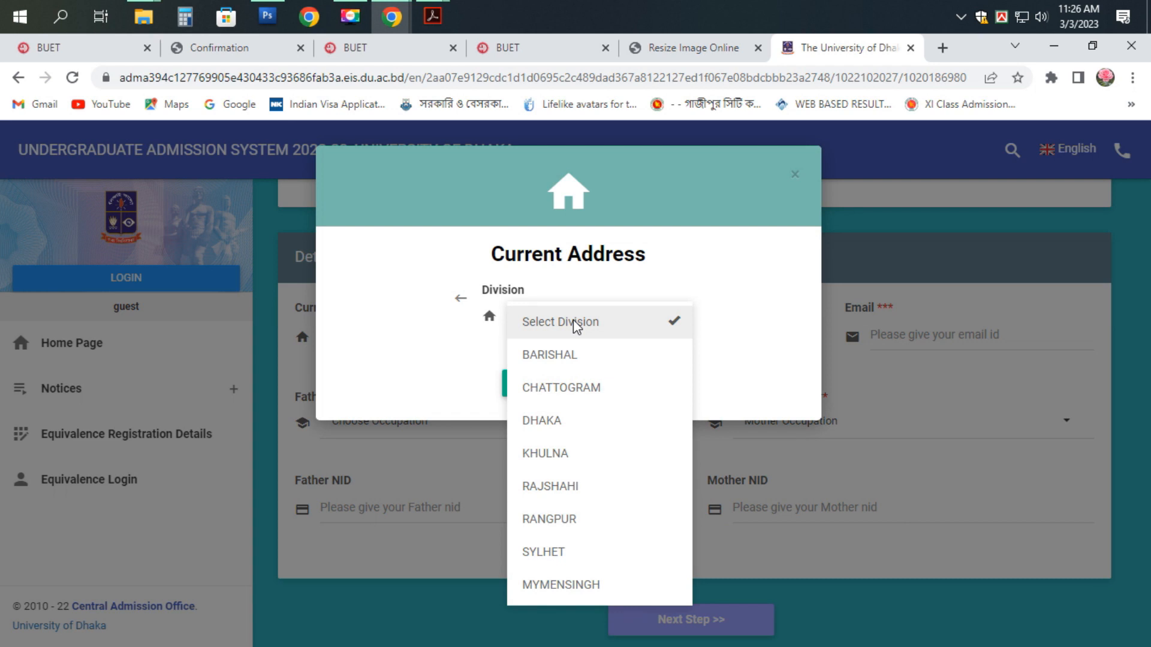
click(552, 423)
click(580, 319)
click(560, 357)
- Pick the upazila, city corporation ward and region, enter the house details, and save the address
click(577, 323)
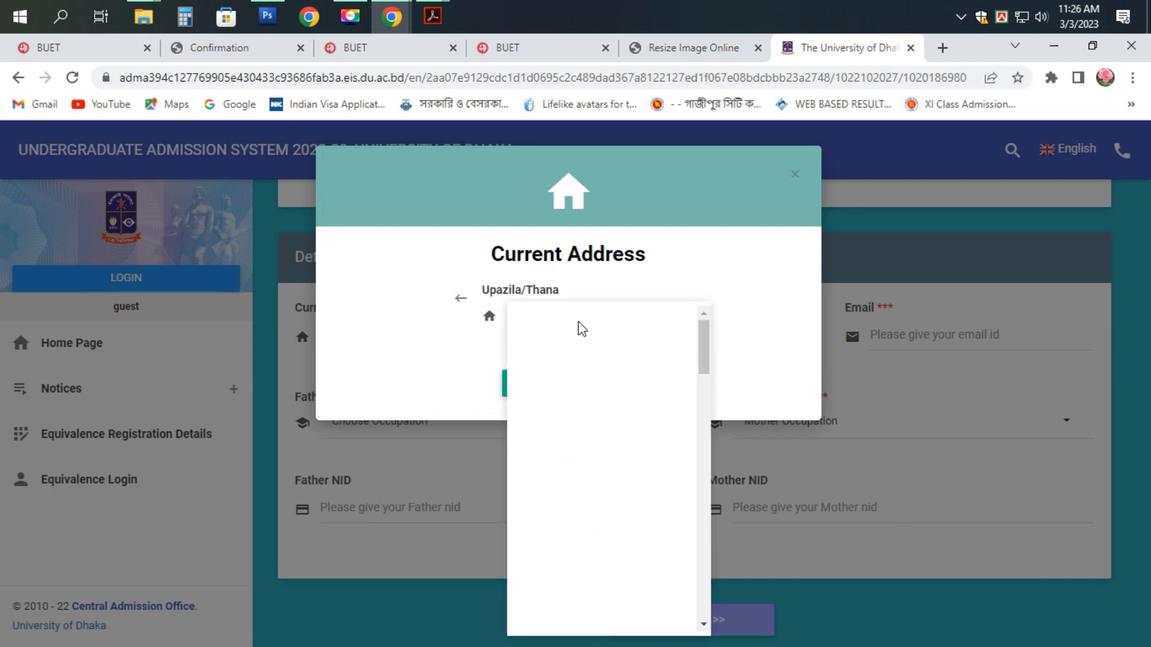
scroll(563, 387, down, 10)
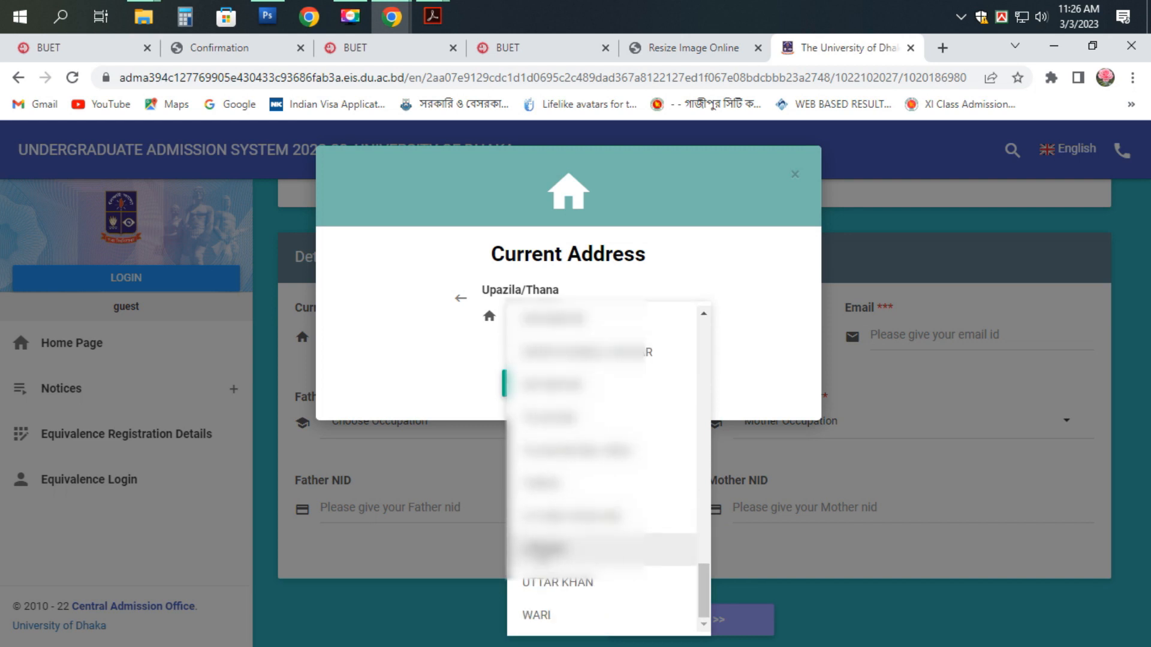
click(541, 550)
click(601, 331)
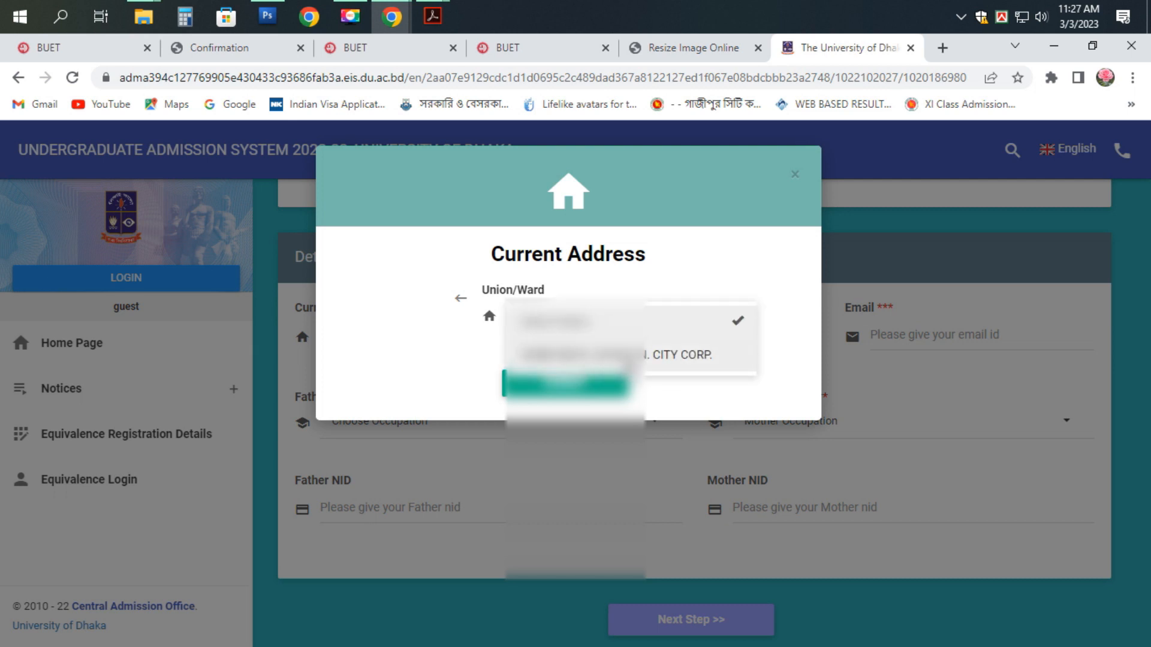
click(626, 361)
click(590, 324)
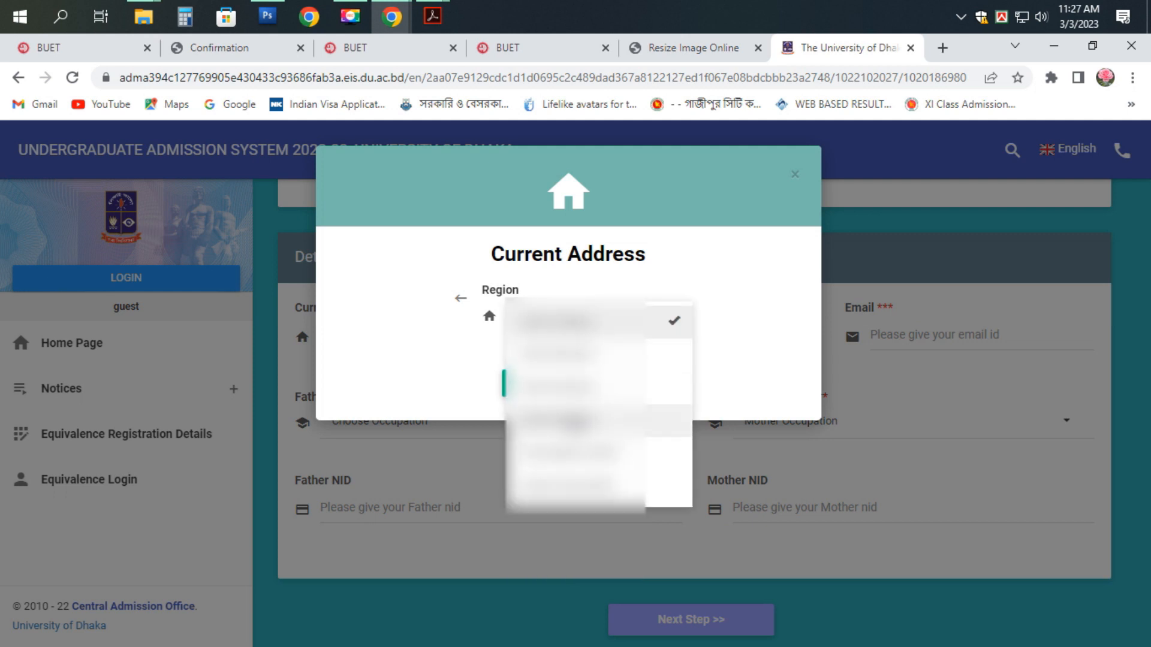
click(574, 419)
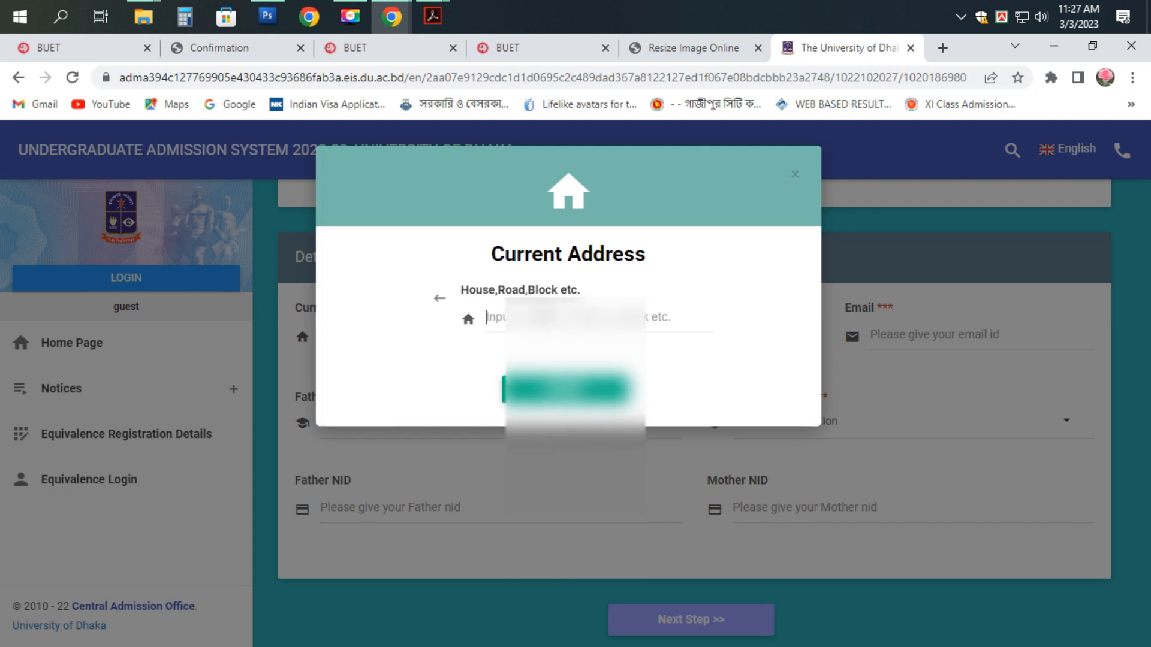
text(House N)
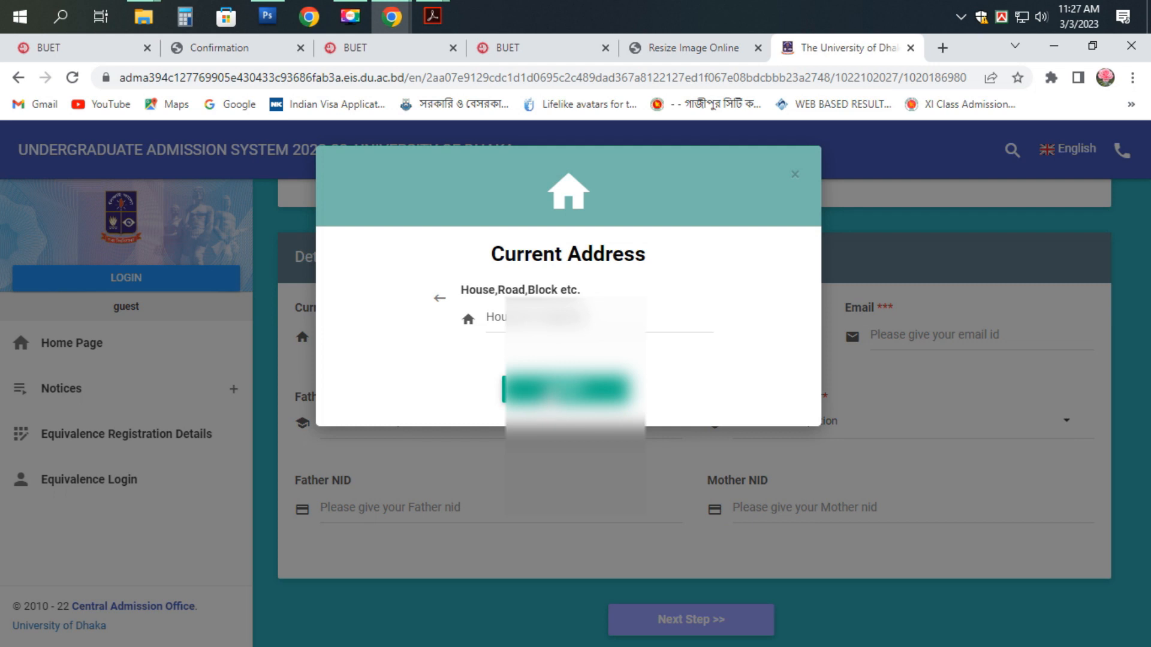
click(547, 392)
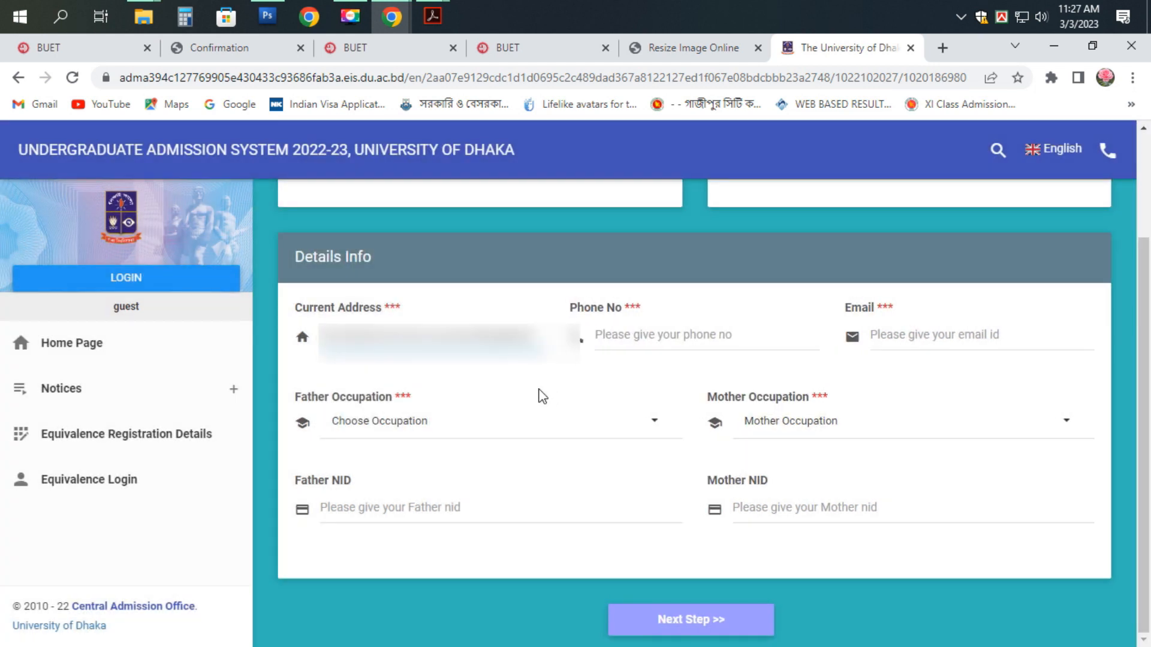
- Enter the applicant's phone number, correcting its ending, and fill in the e-mail address
click(627, 345)
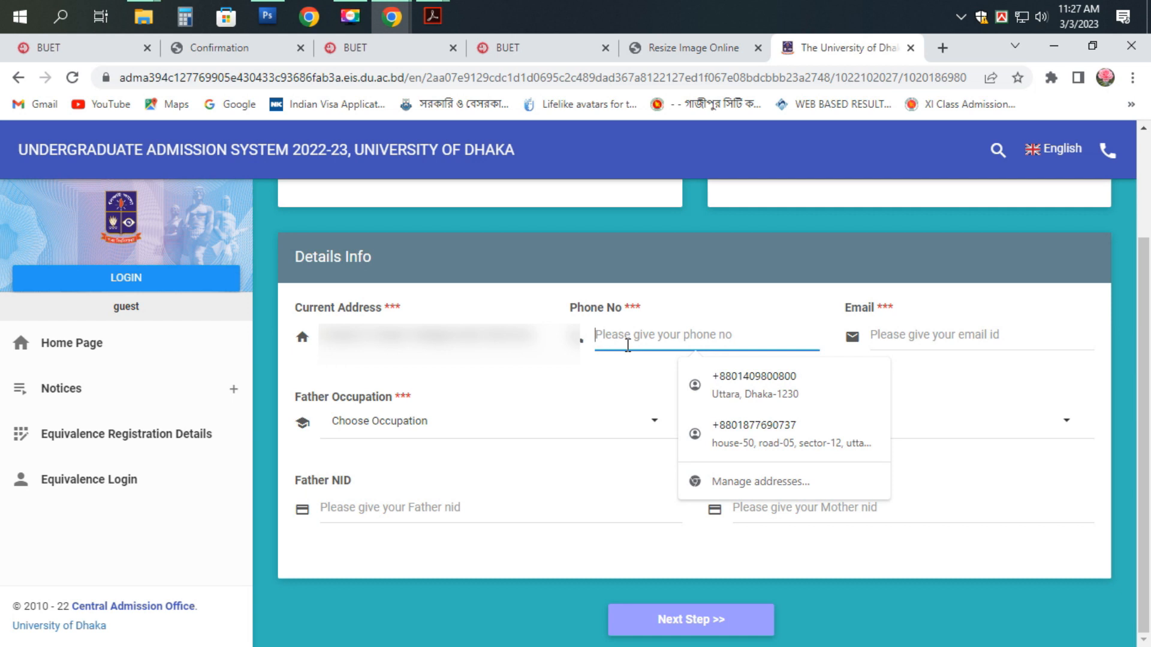
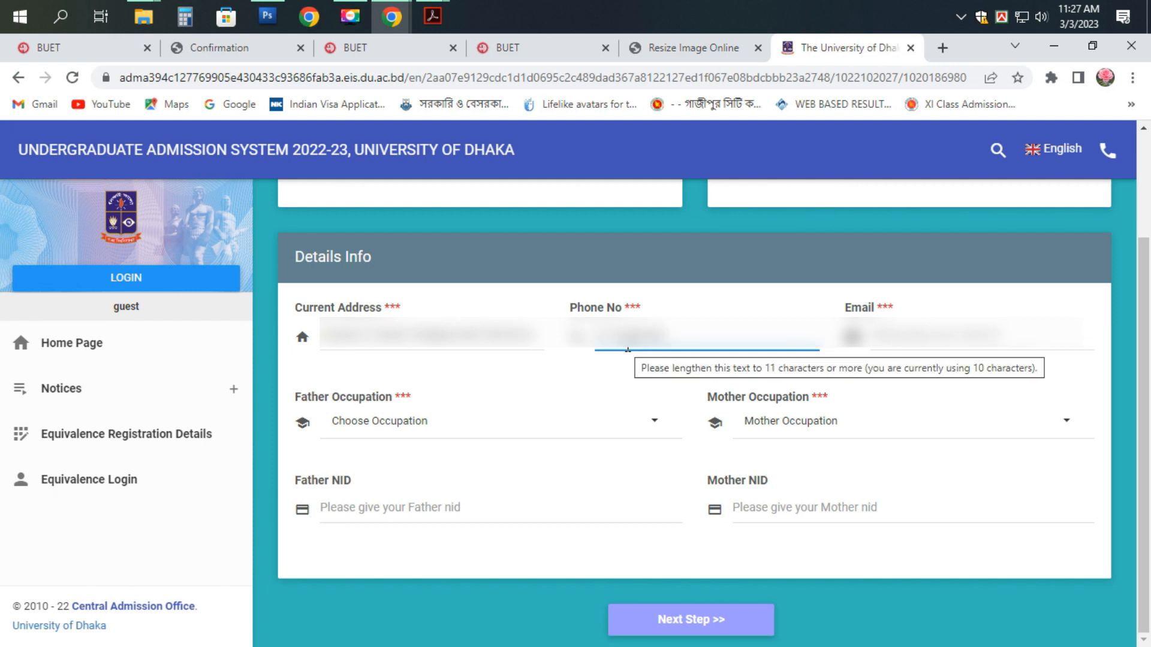
text(67)
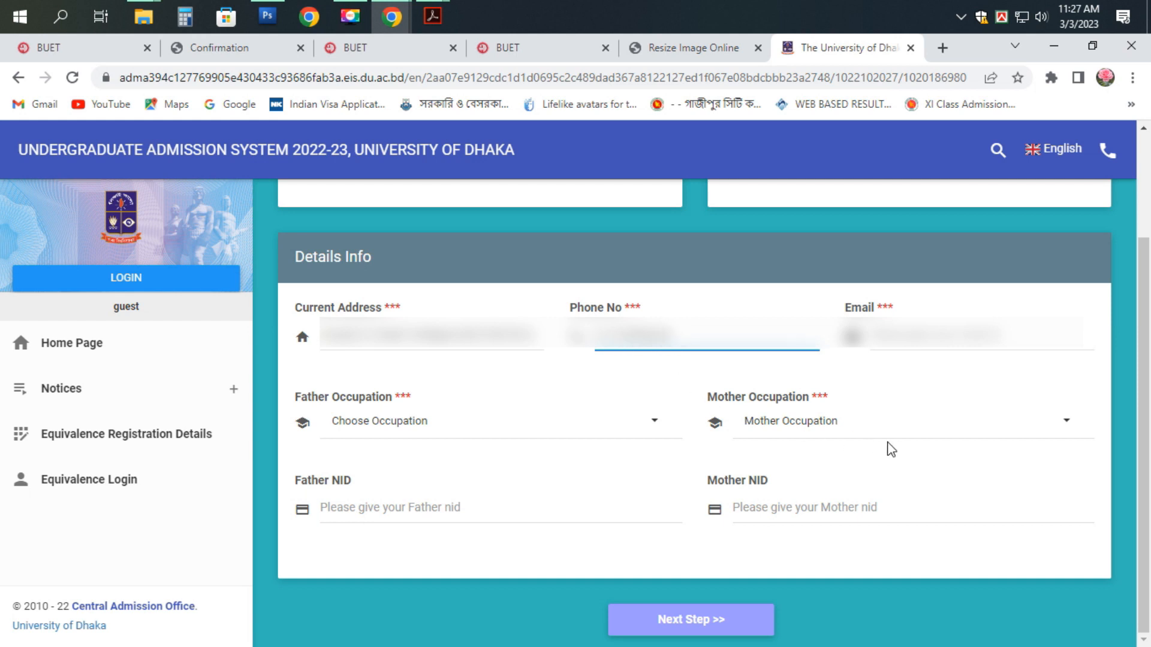
click(891, 336)
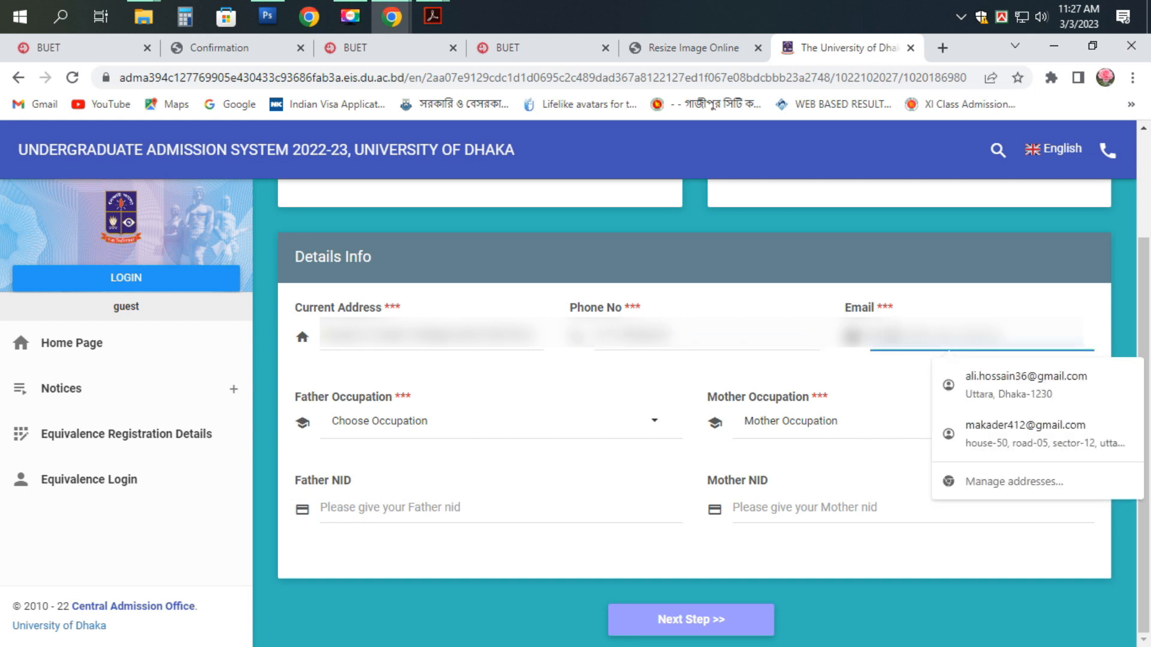
- Set father occupation to DOCTOR and mother occupation to HOUSEWORK, then proceed to the next step
click(365, 432)
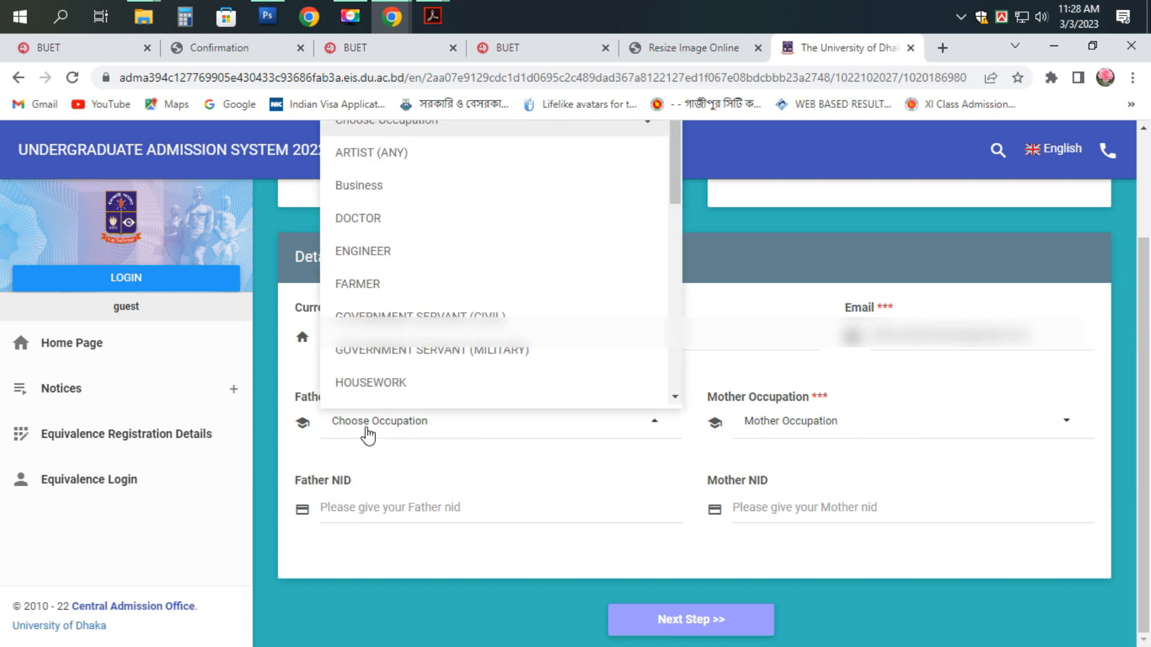
click(385, 217)
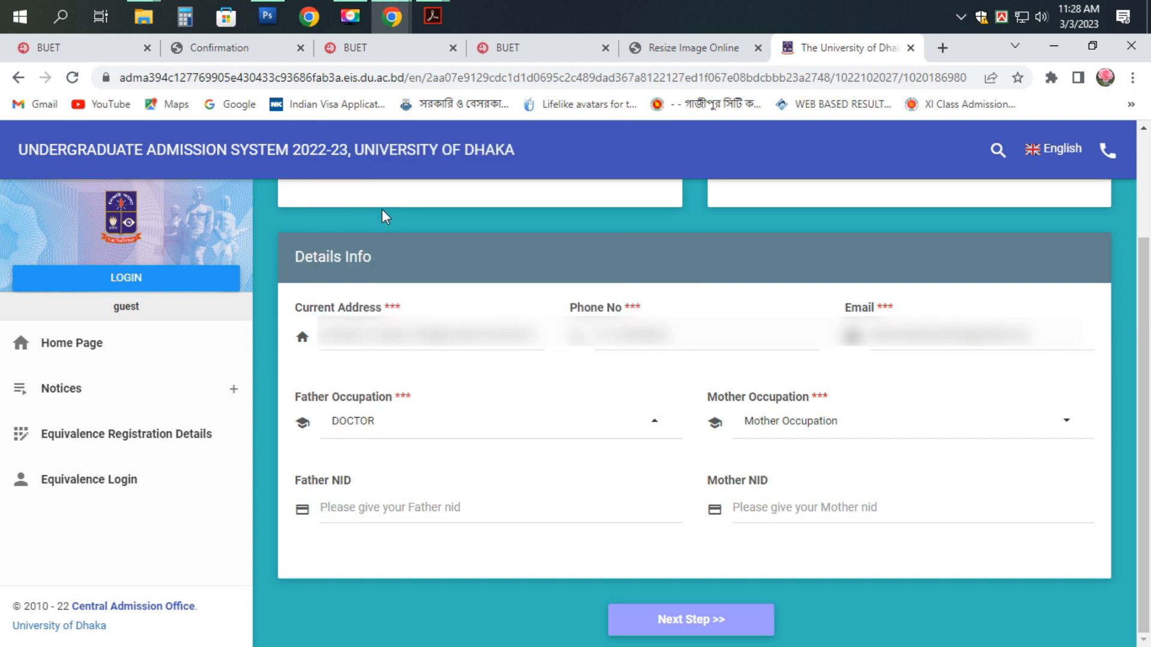
click(803, 433)
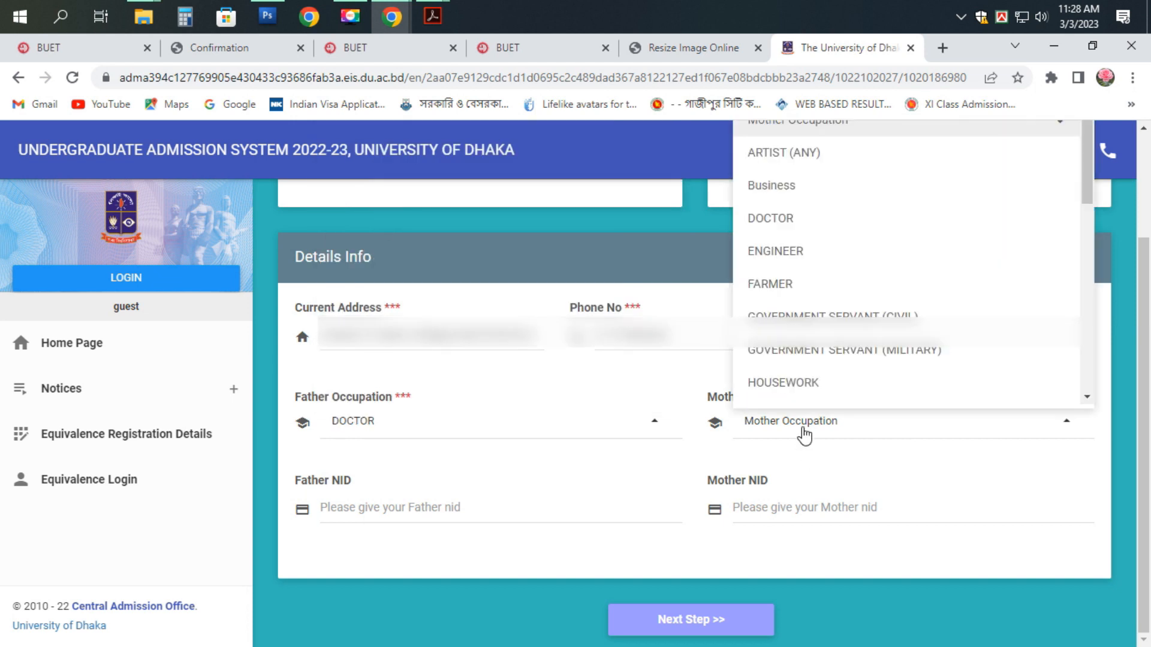
click(785, 385)
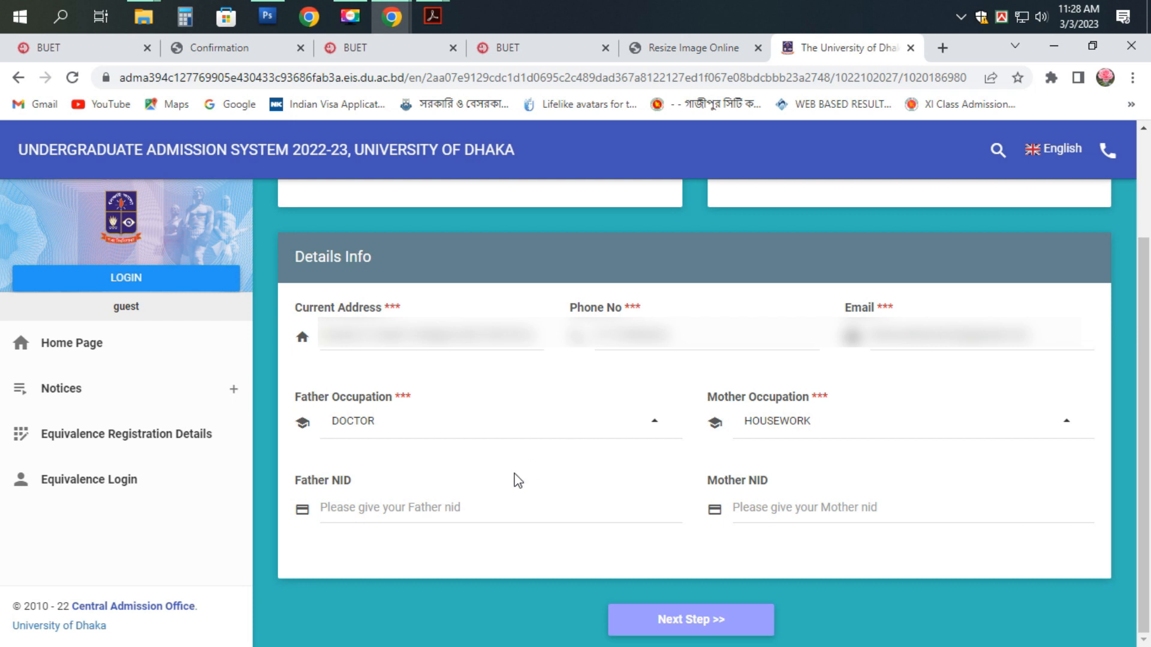
click(396, 513)
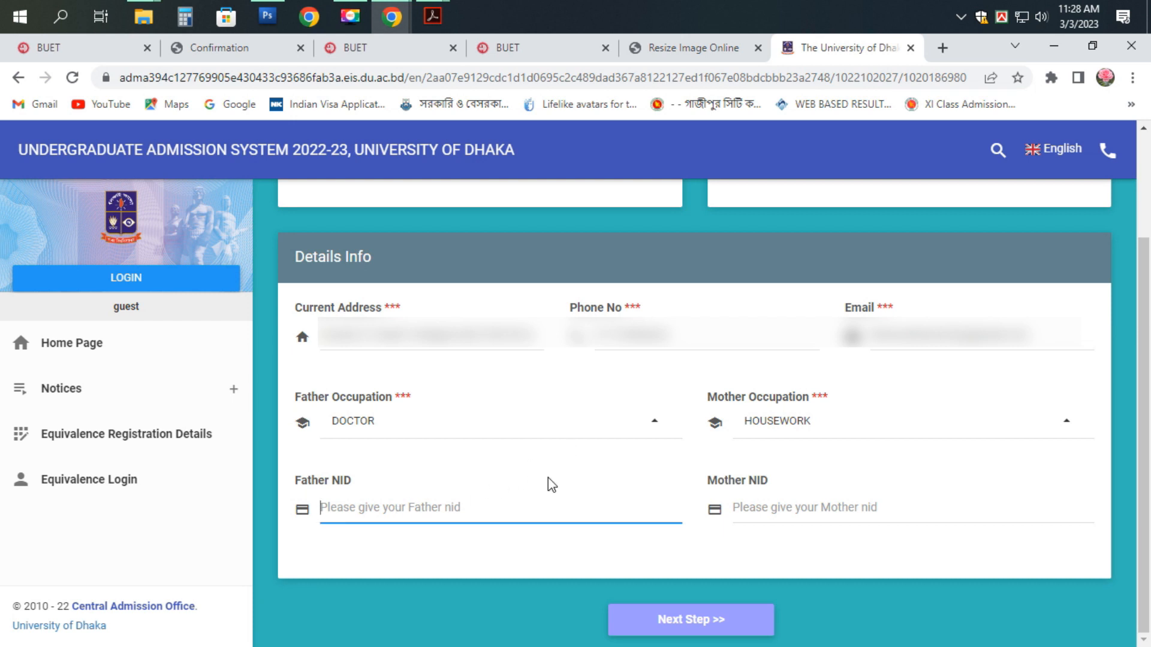
click(695, 623)
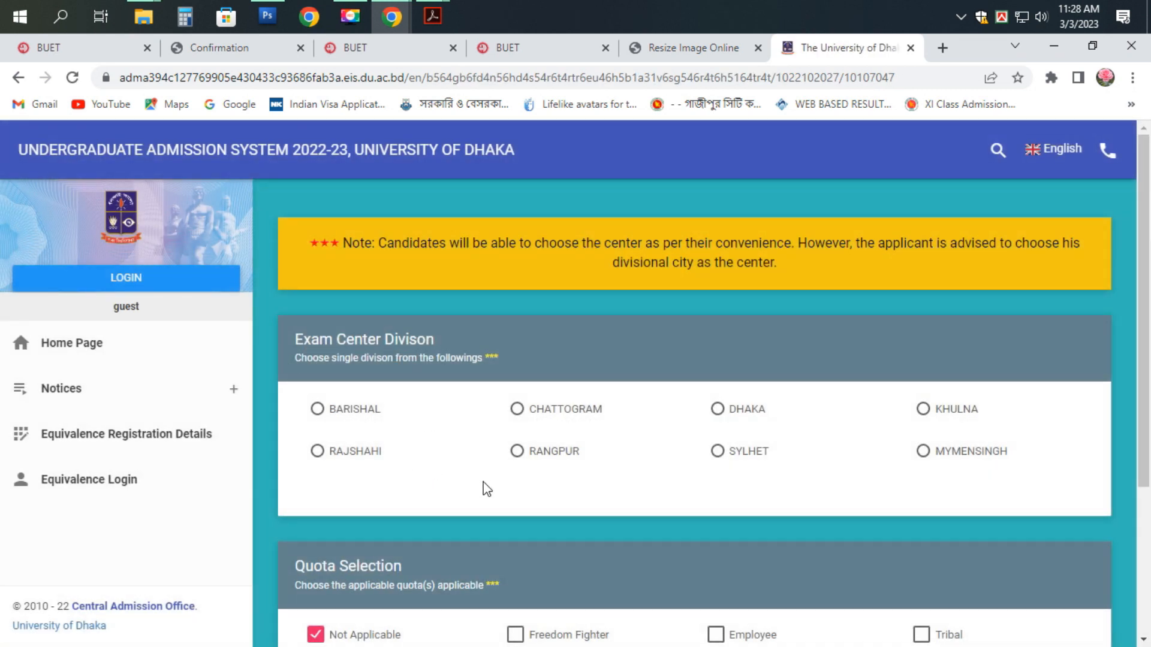
- Select DHAKA as the exam centre division, leave quota Not Applicable, and continue
click(718, 410)
scroll(596, 420, down, 3)
scroll(587, 422, down, 1)
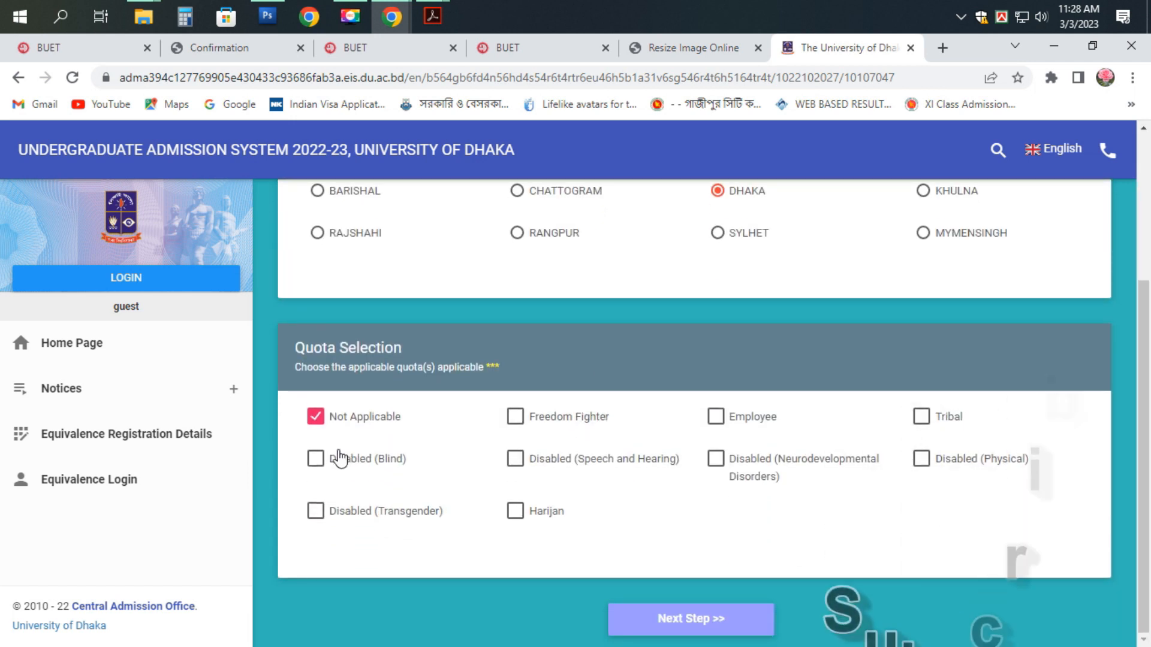
click(675, 621)
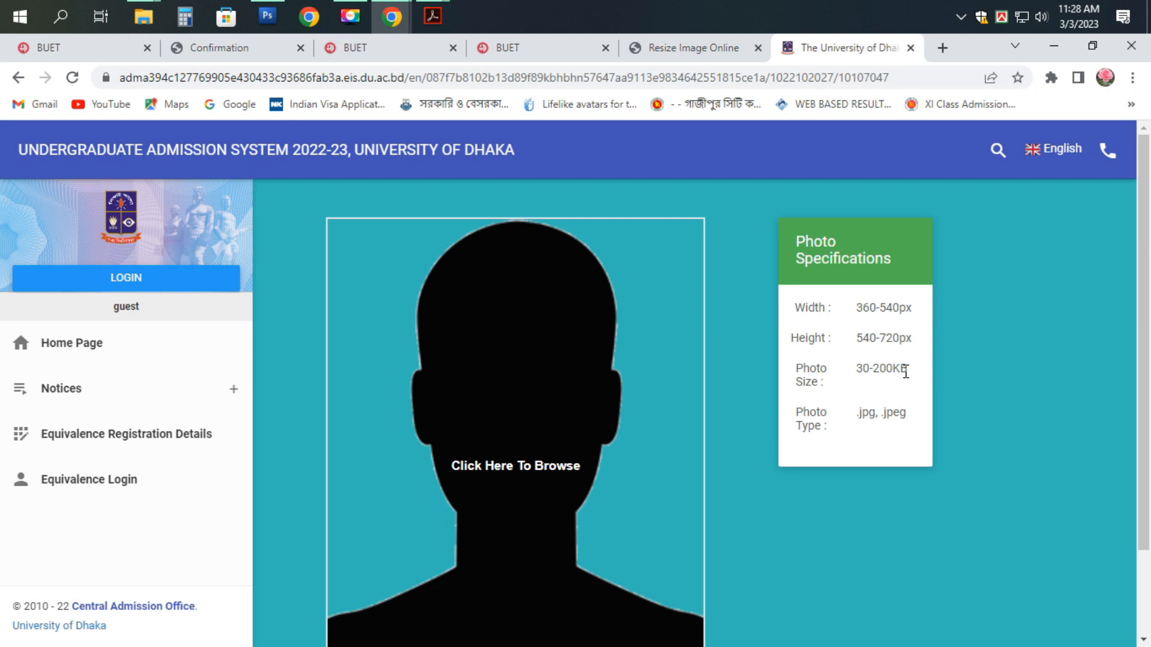
- Preview the uploaded applicant photo and save it to reach SIF confirmation
scroll(858, 341, down, 2)
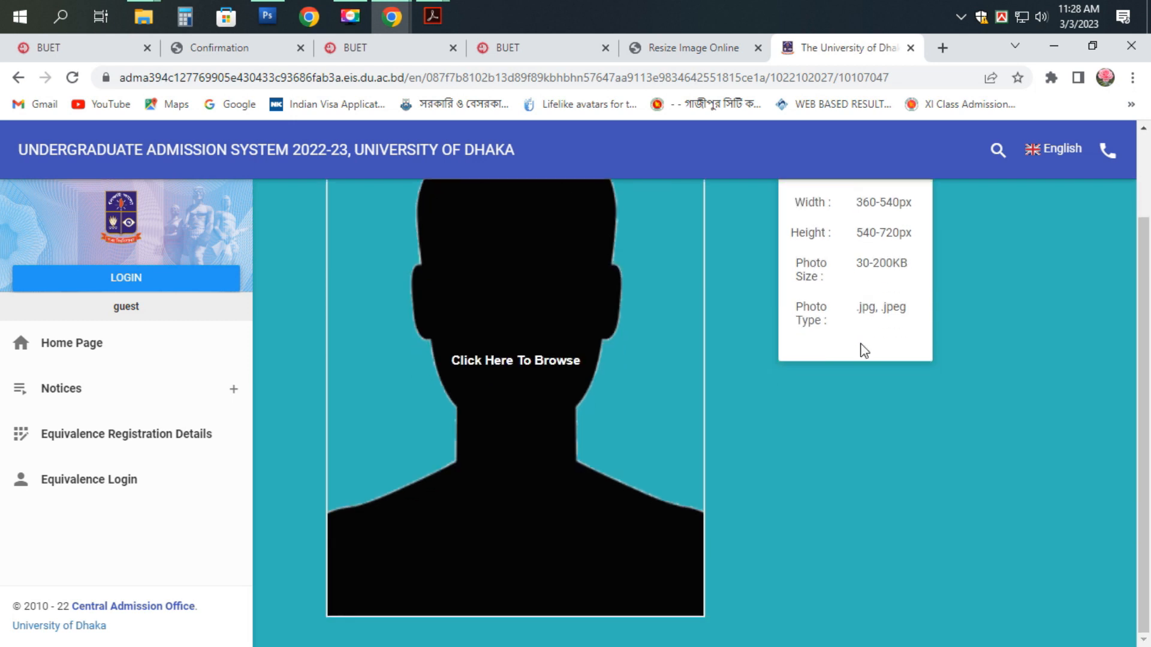
scroll(858, 342, up, 2)
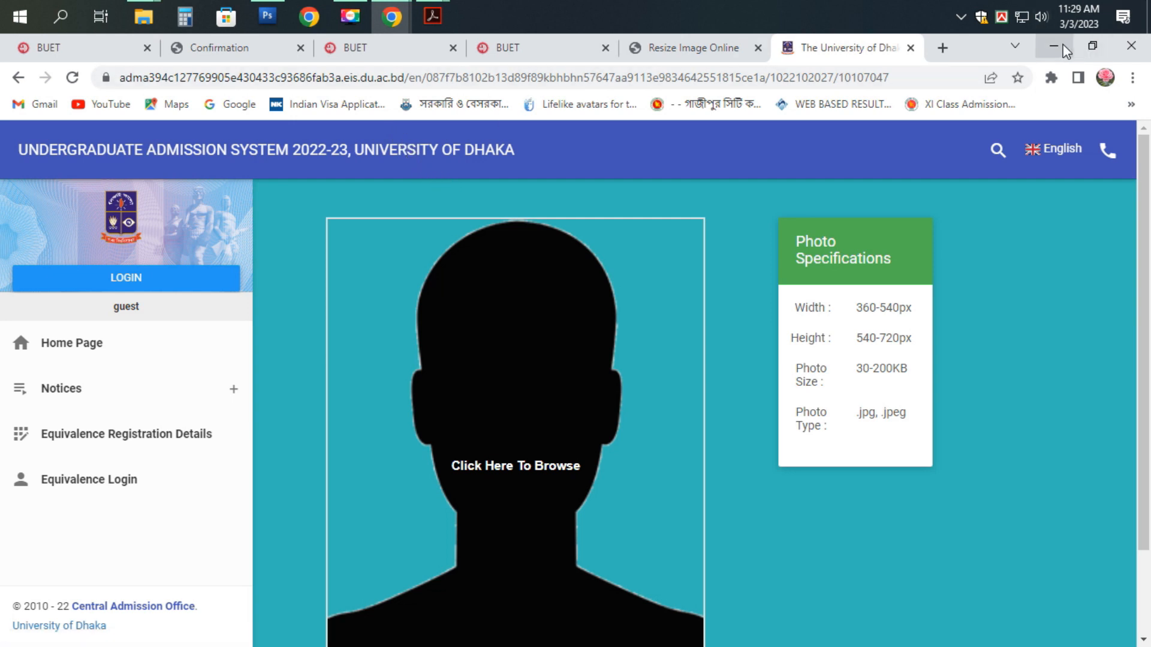
scroll(704, 299, down, 3)
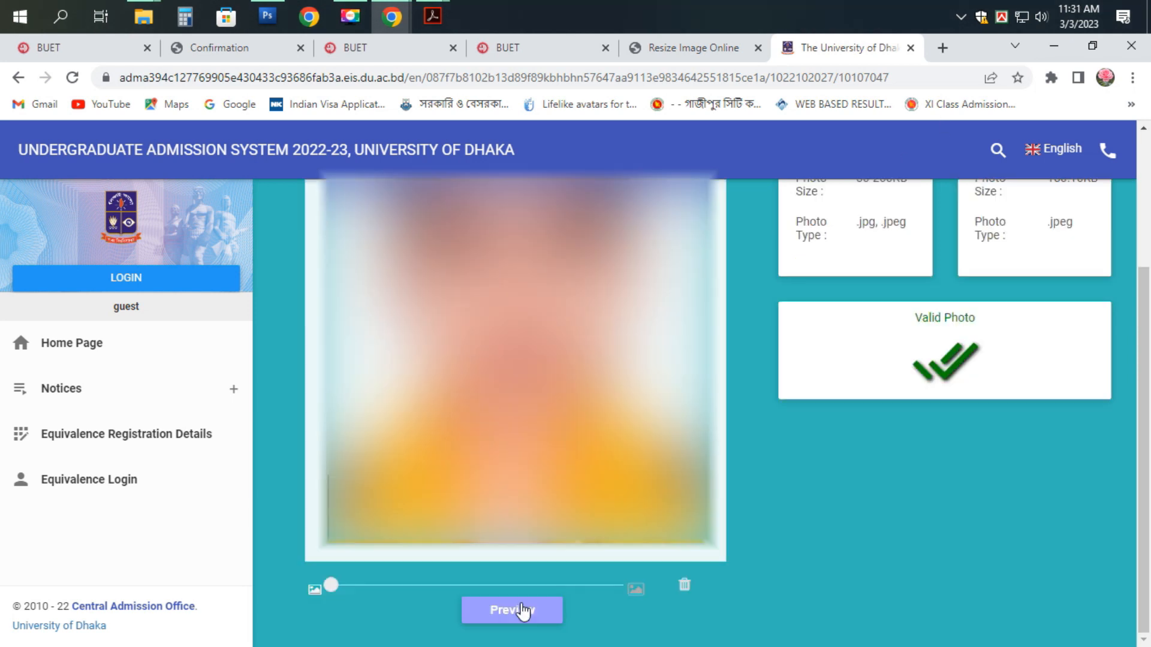
click(523, 611)
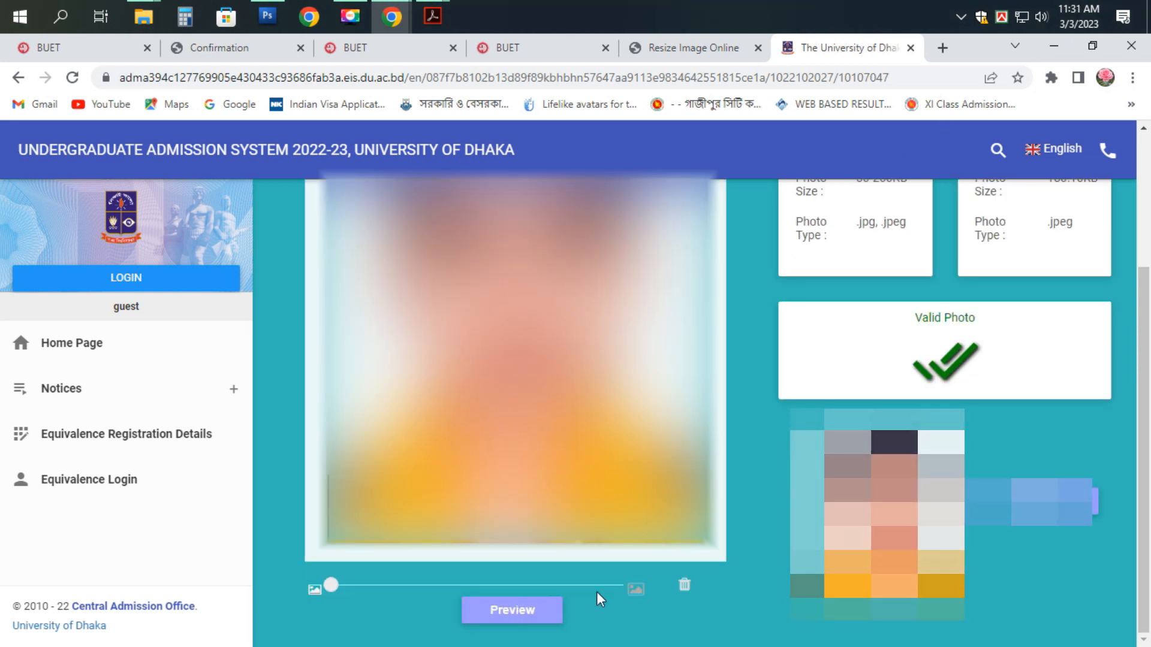
click(1053, 503)
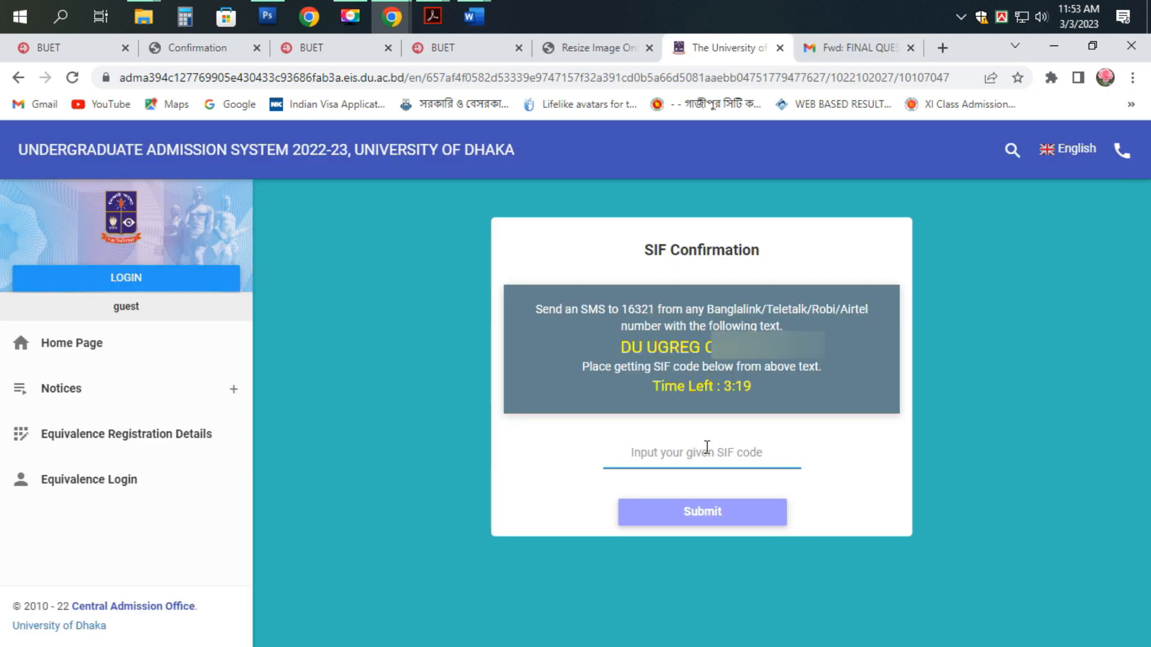
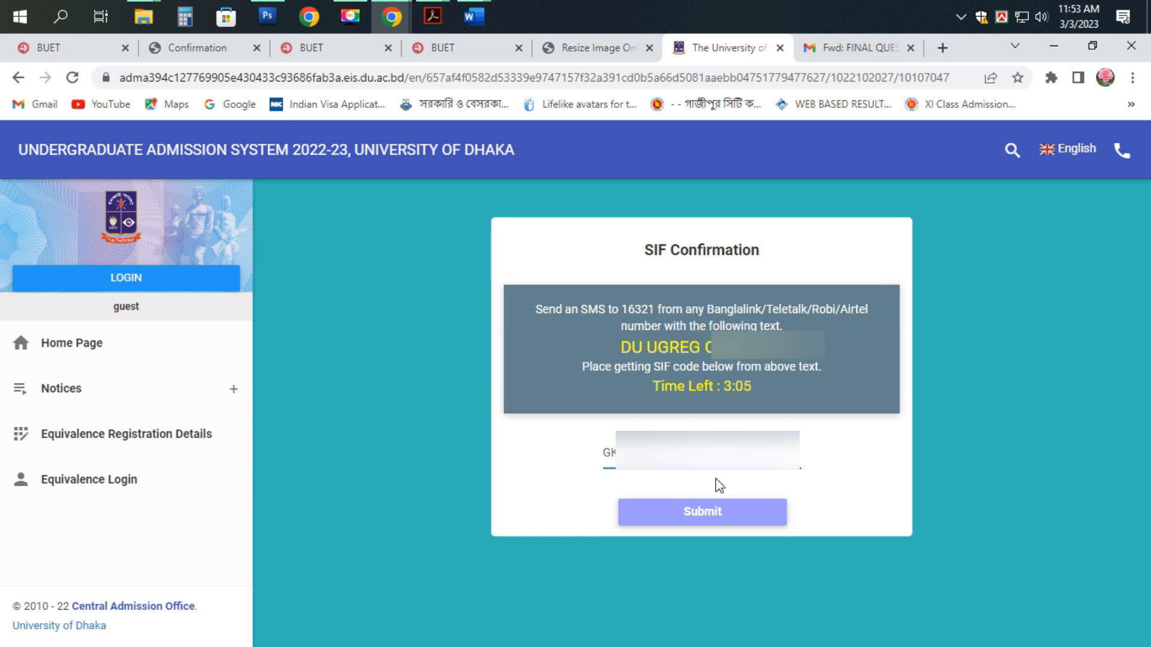
- Enter the SIF verification code received by SMS and submit it
click(719, 514)
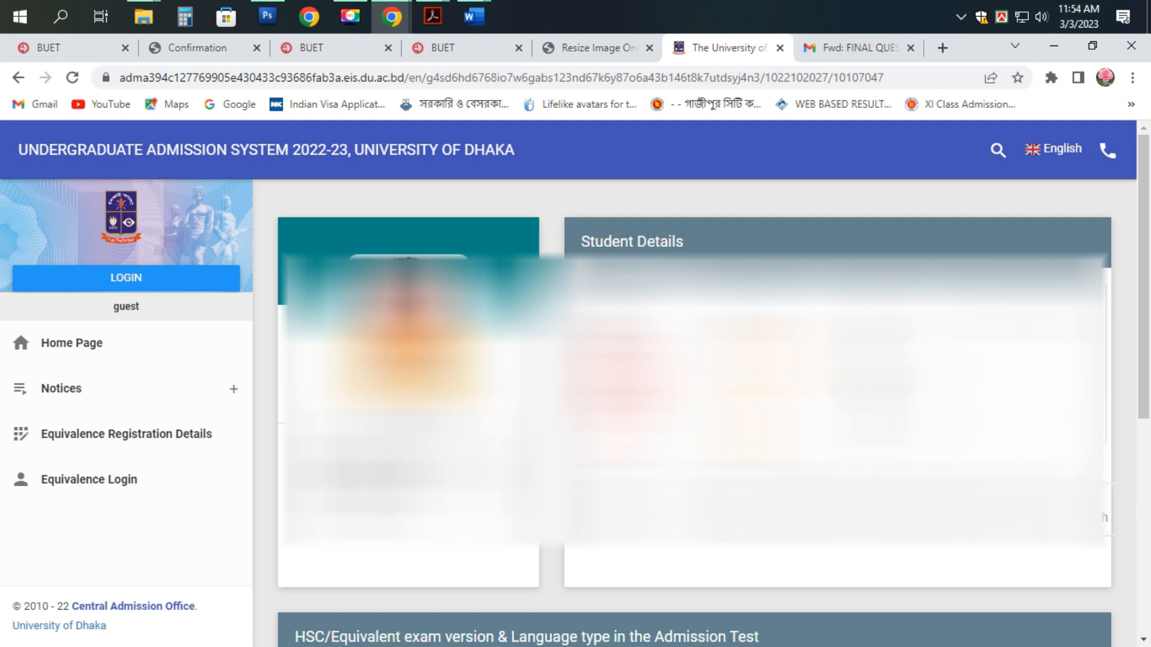
- Submit the reviewed student details to confirm registration and acknowledge the success alert
scroll(726, 616, down, 6)
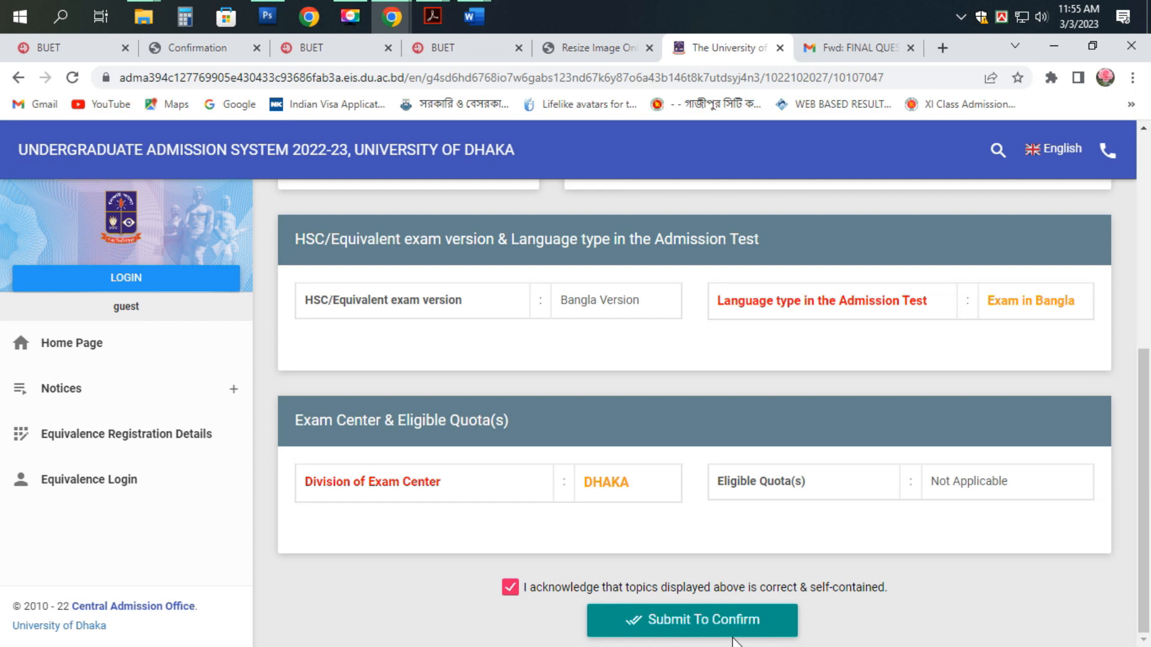
click(701, 626)
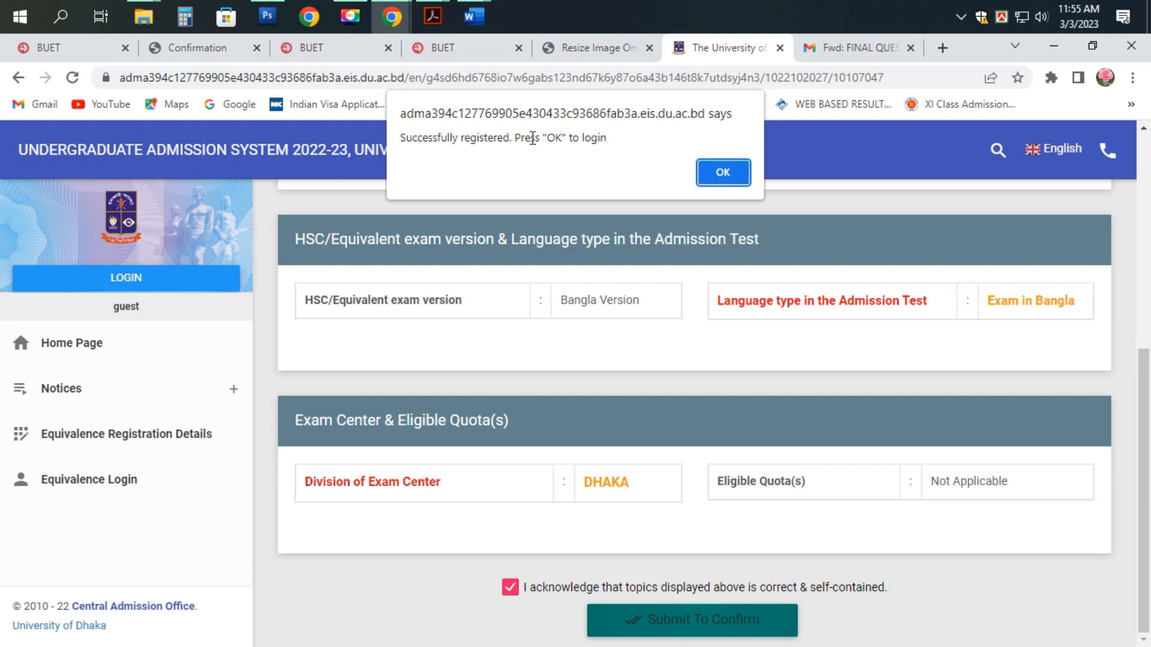
click(724, 174)
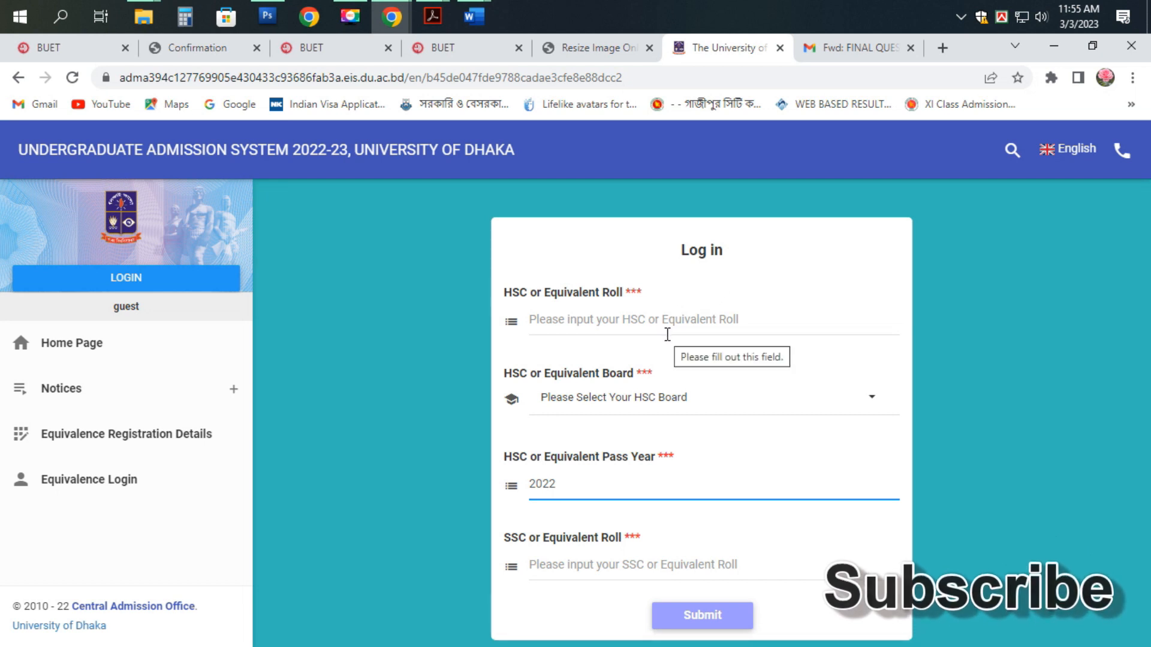
- Log in with the HSC roll, Dhaka as HSC board and the SSC roll
click(584, 320)
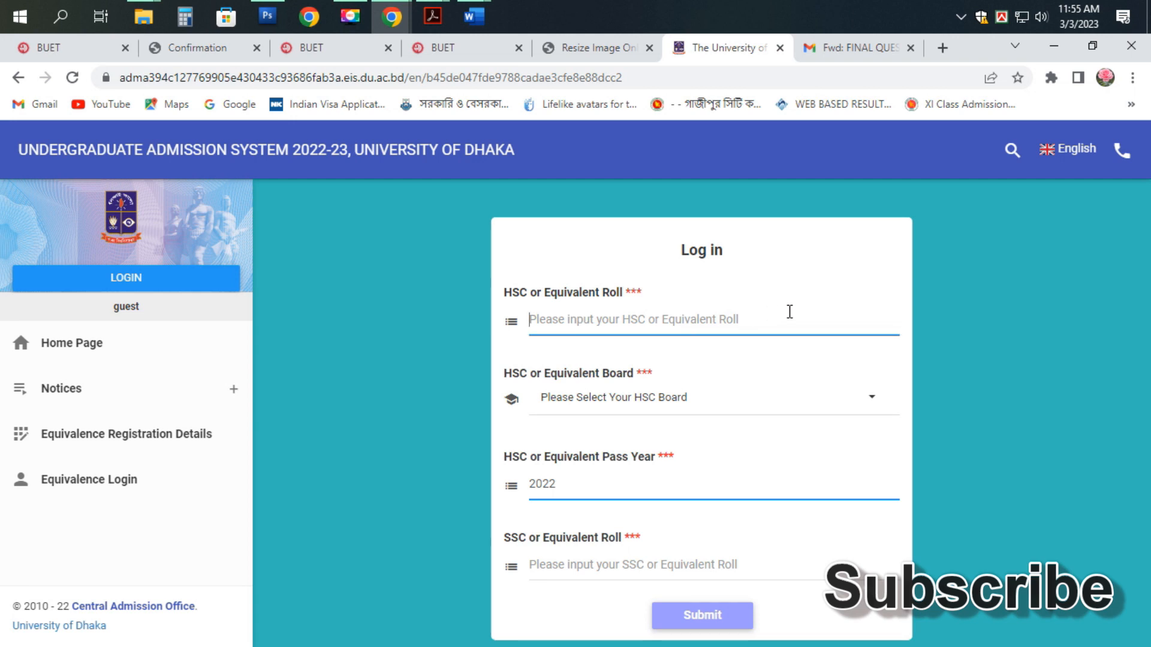
text(12)
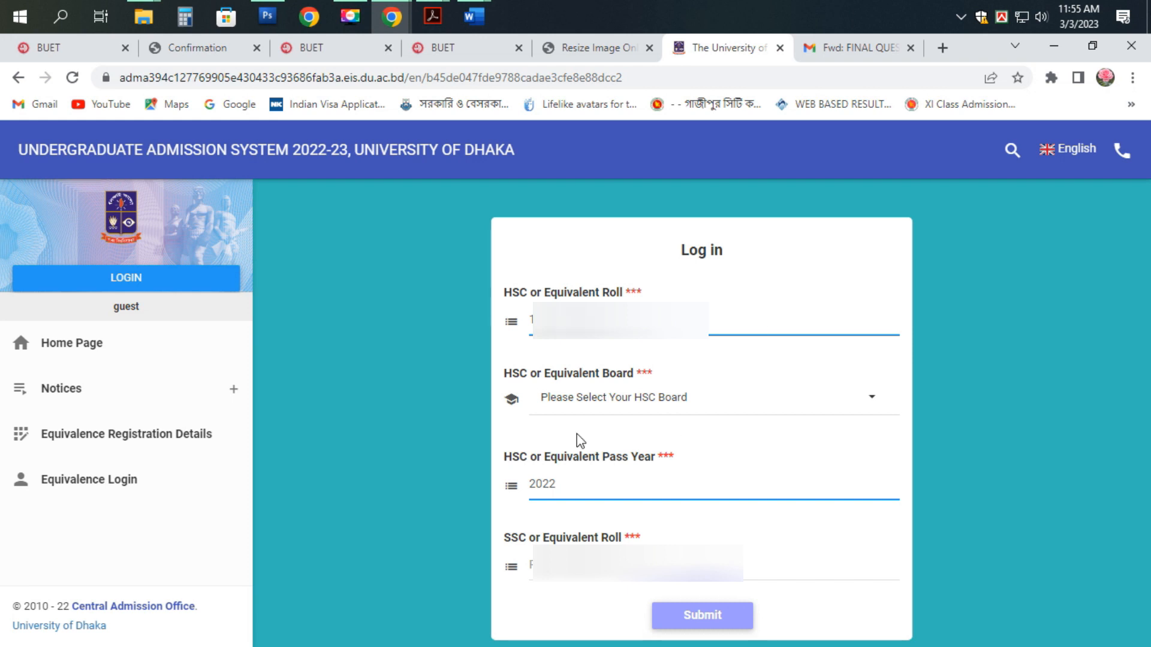
click(568, 403)
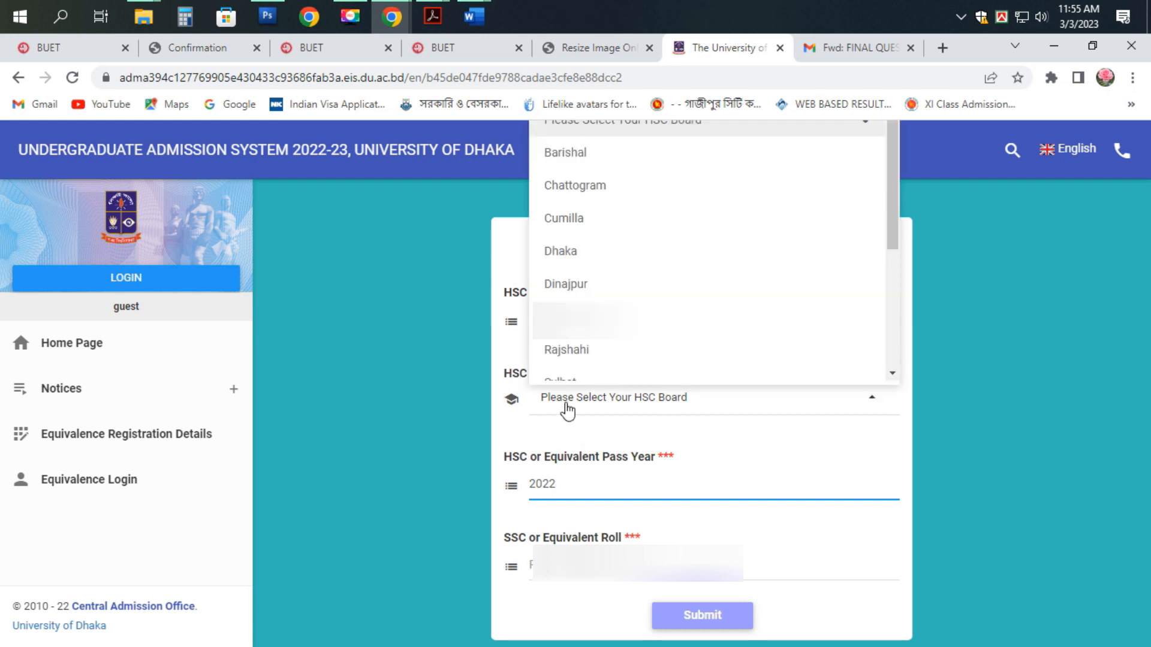
click(559, 261)
key(Tab)
text(1)
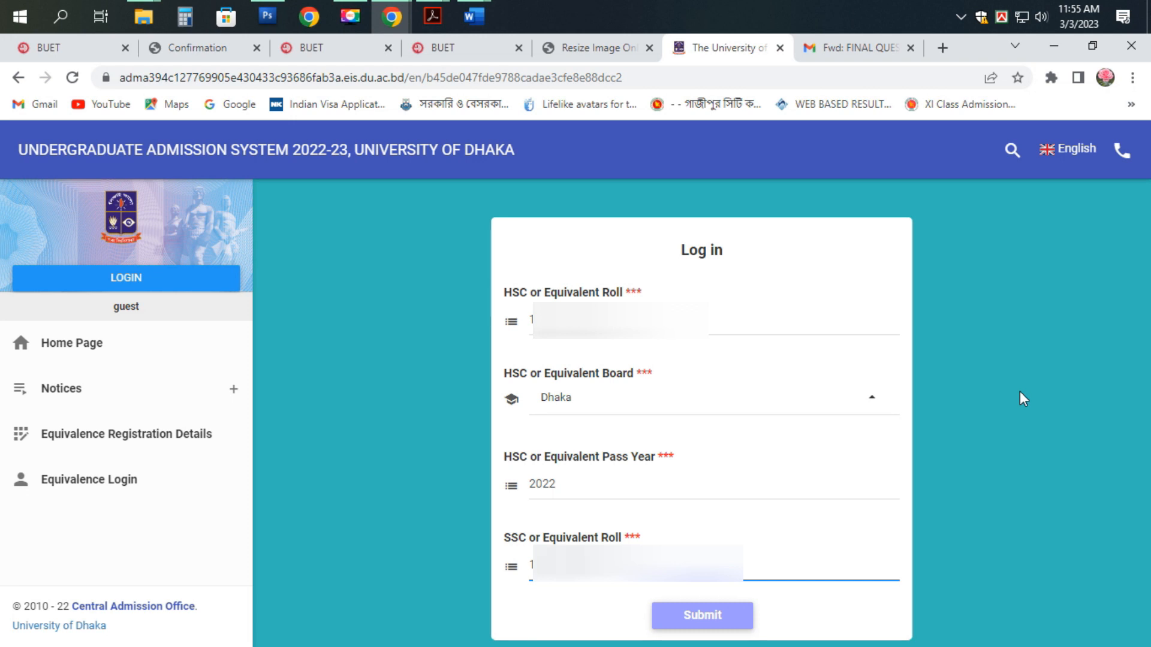
click(728, 616)
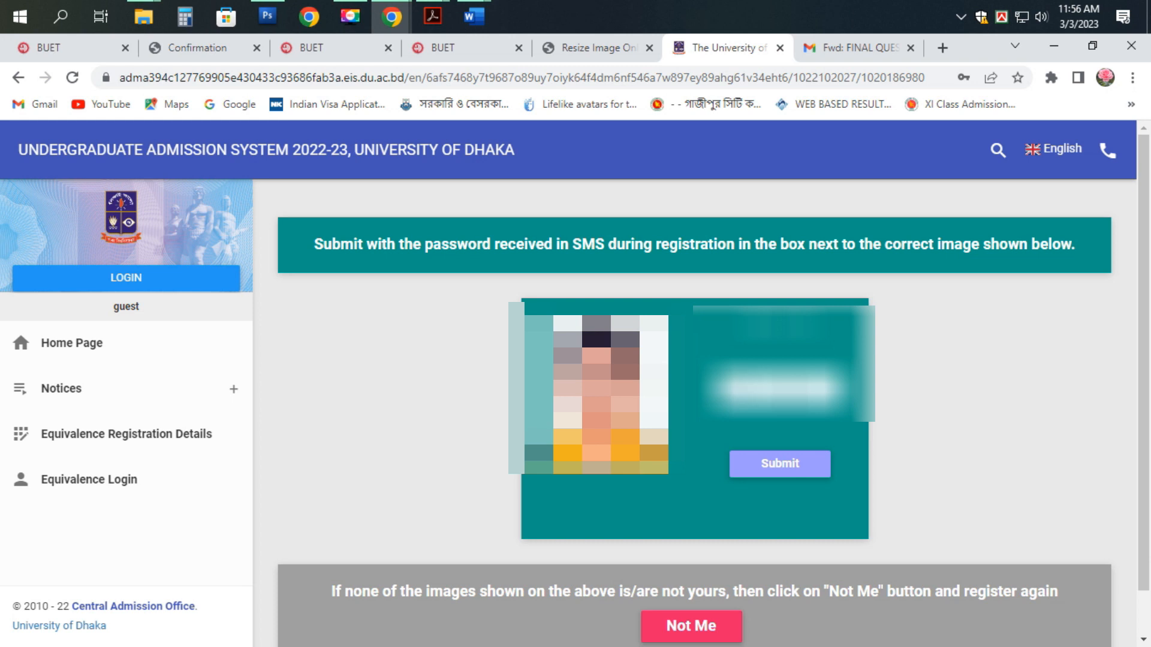
- Confirm the photo as the applicant's own and apply for the Science Unit
scroll(765, 488, down, 1)
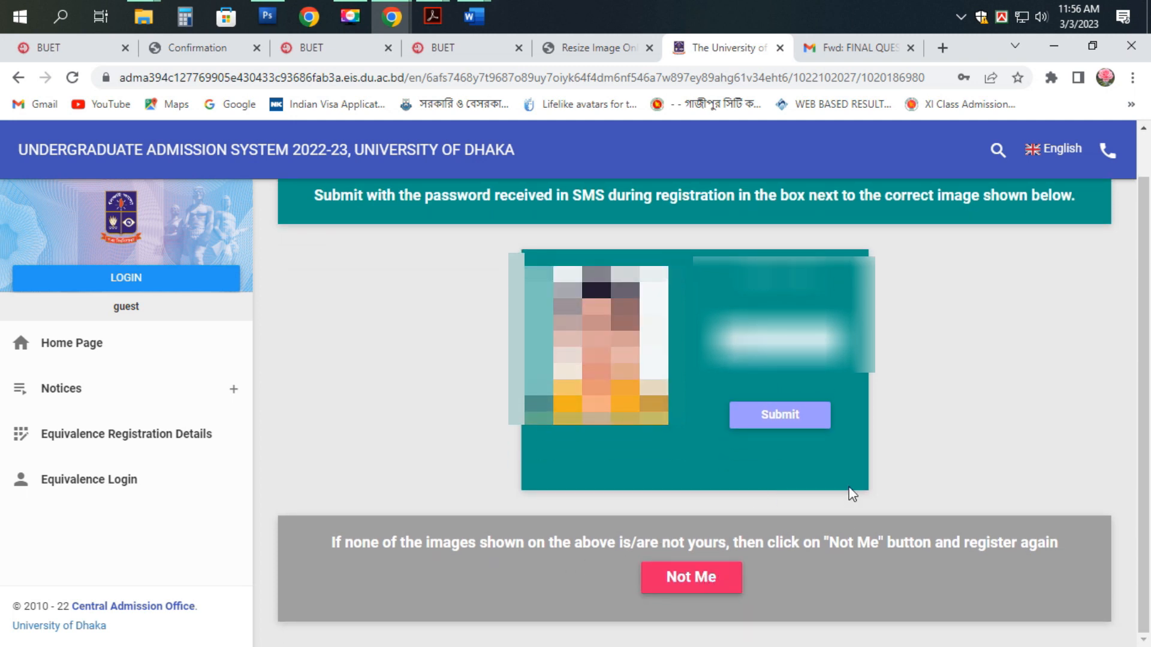
click(786, 419)
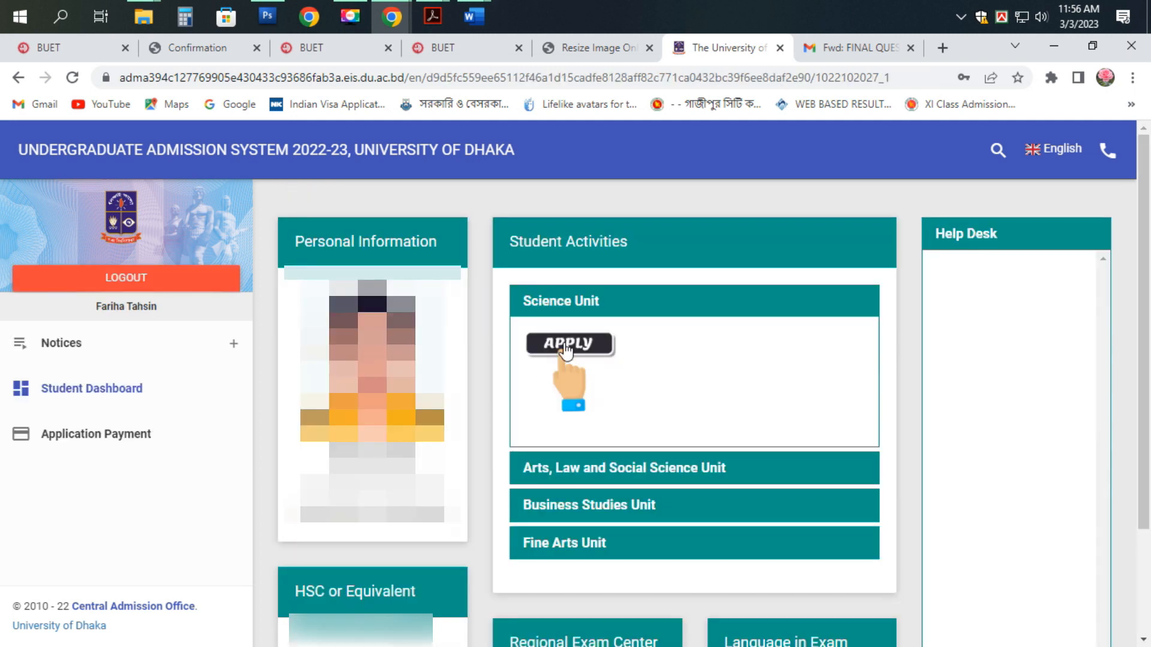
scroll(568, 354, down, 2)
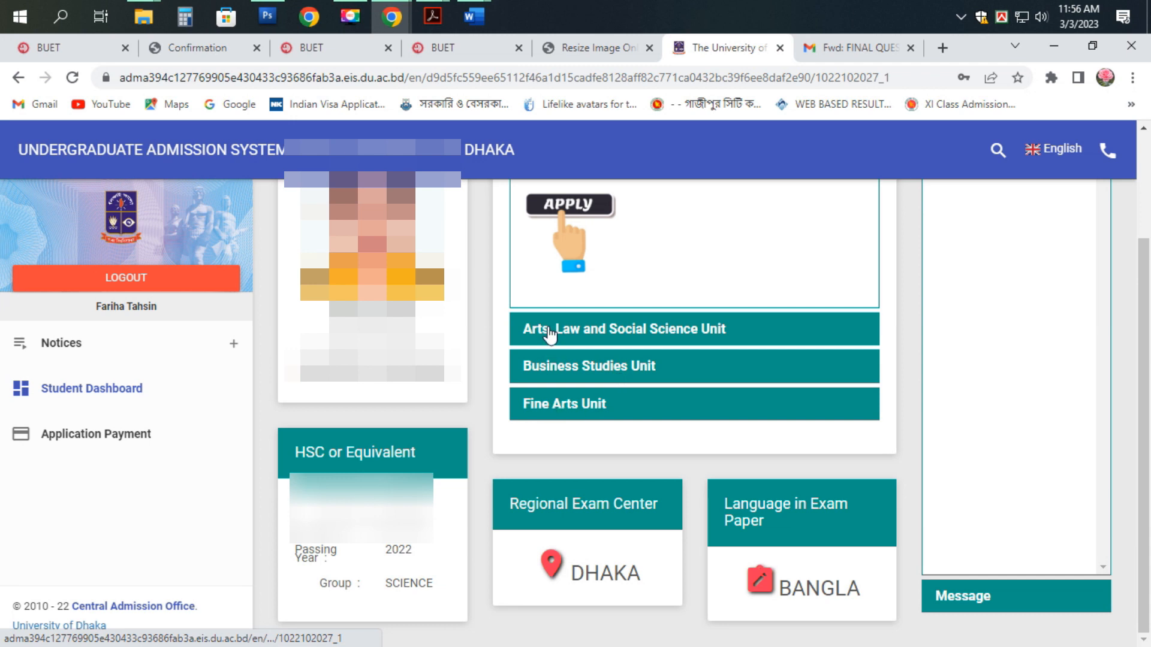
scroll(549, 335, up, 3)
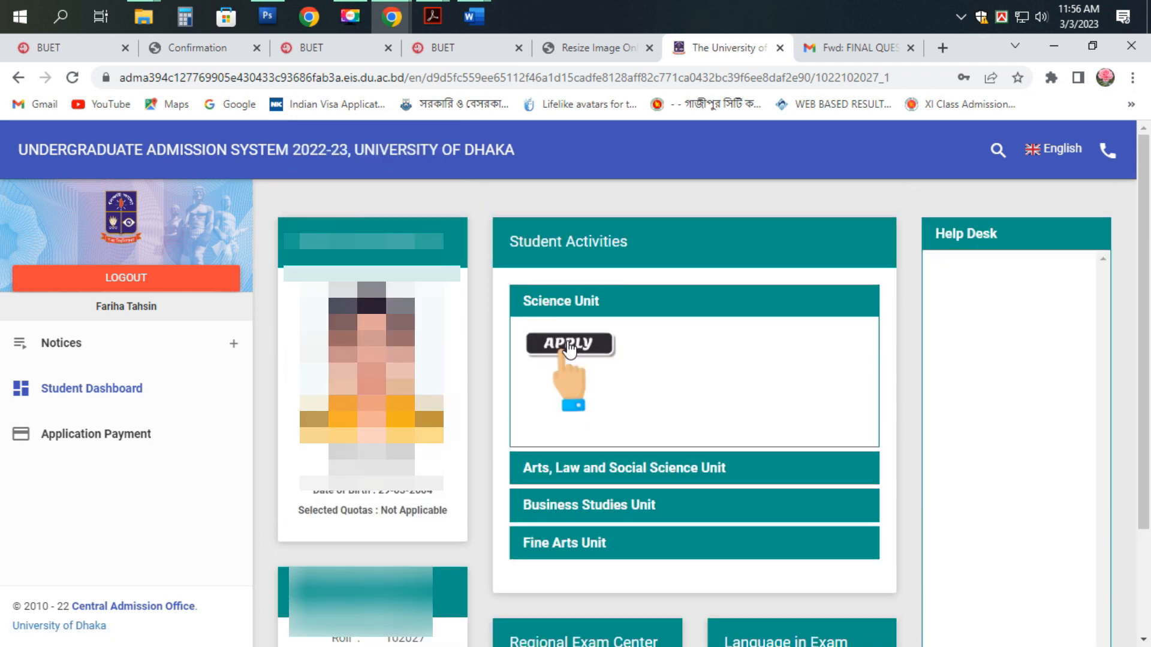
click(569, 347)
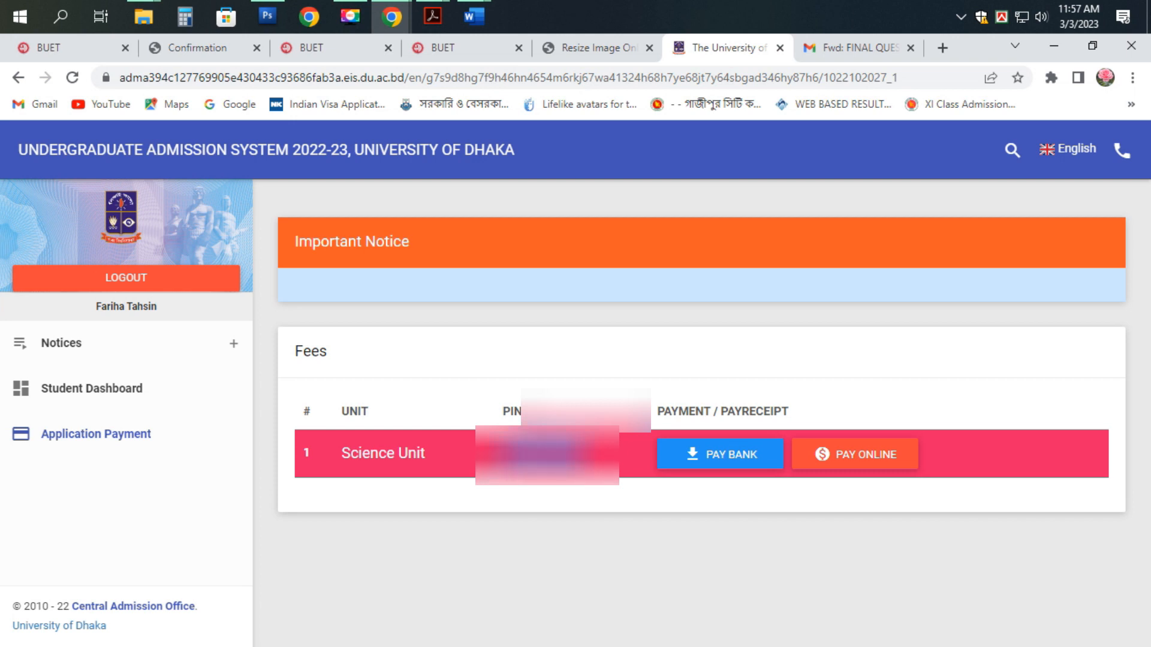
- Choose online payment through SSLCommerz for the Science Unit fee
click(854, 455)
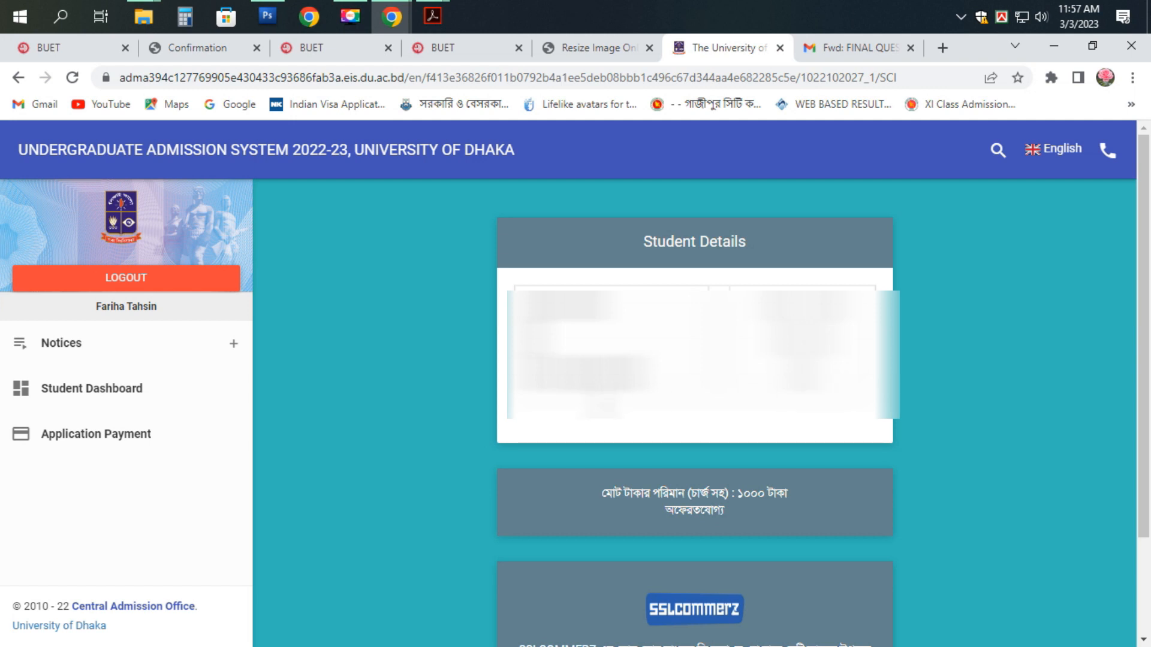
scroll(695, 396, down, 2)
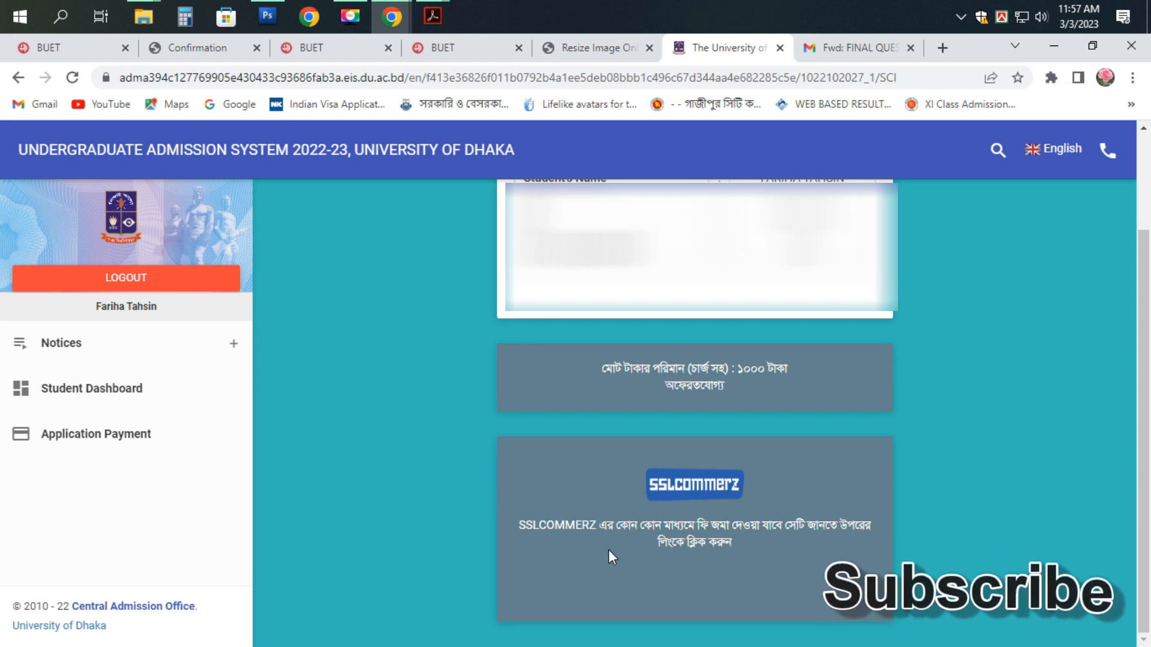
click(689, 483)
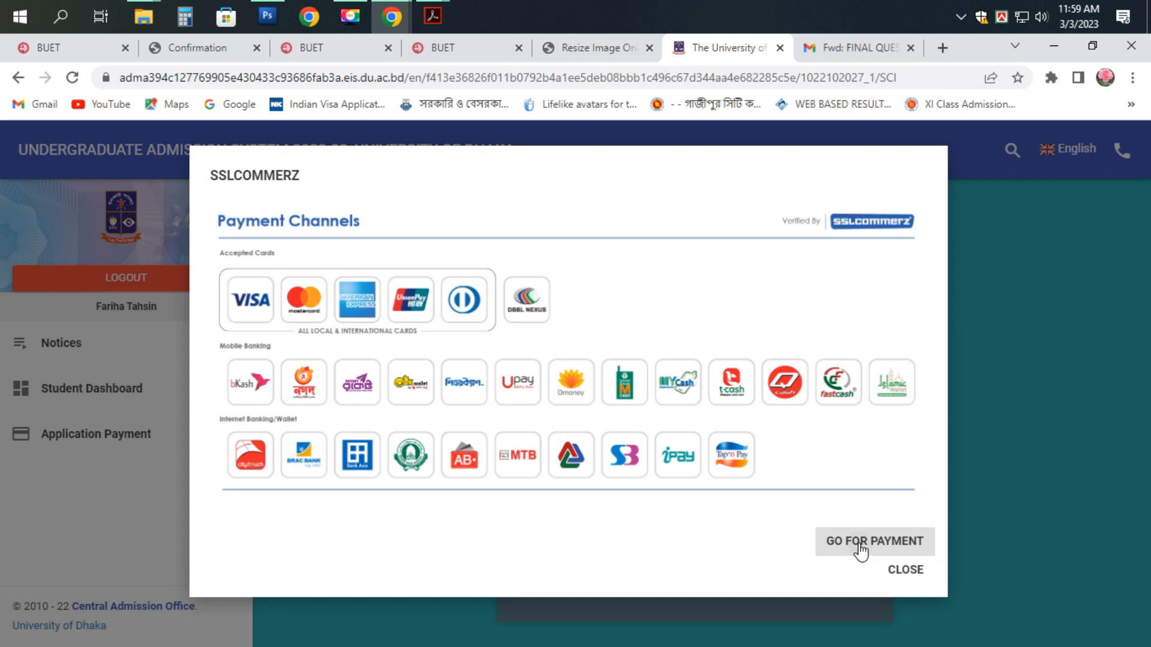
click(860, 547)
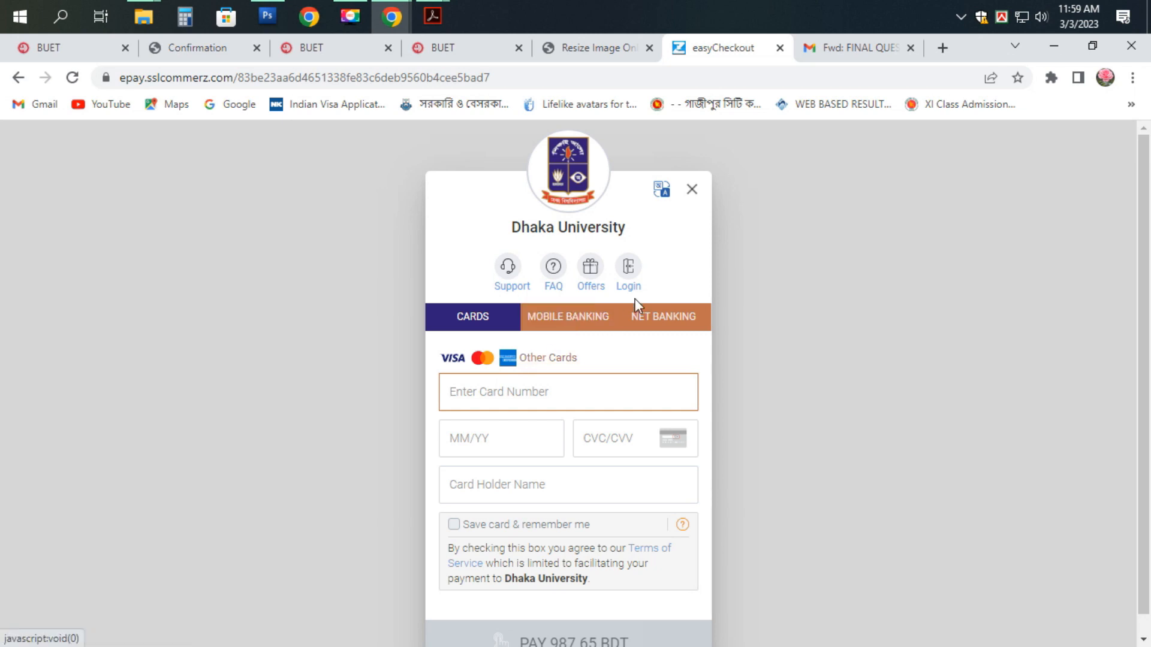
- Select bKash under mobile banking and pay 1,000.00 BDT
click(568, 321)
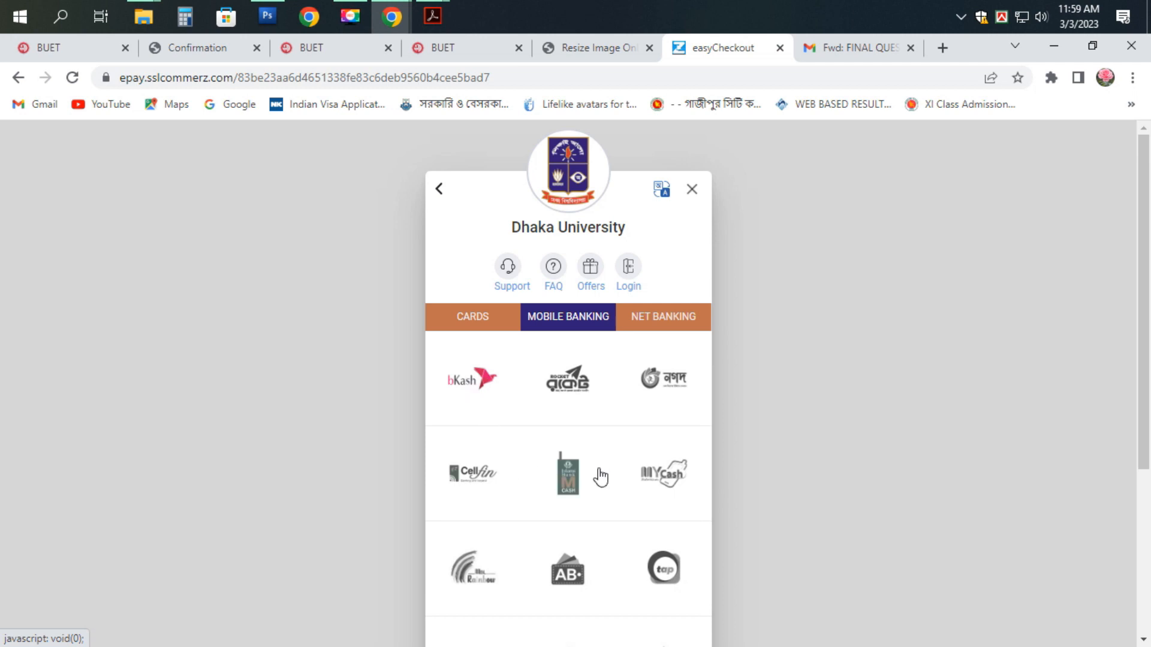
scroll(596, 475, down, 4)
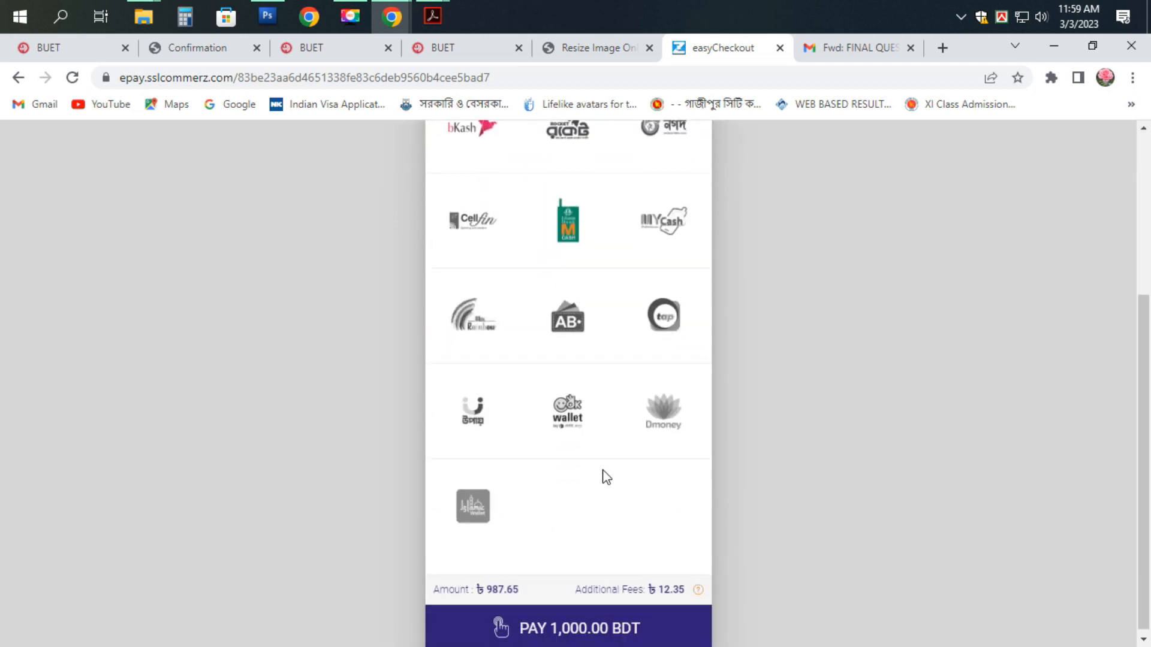
click(574, 634)
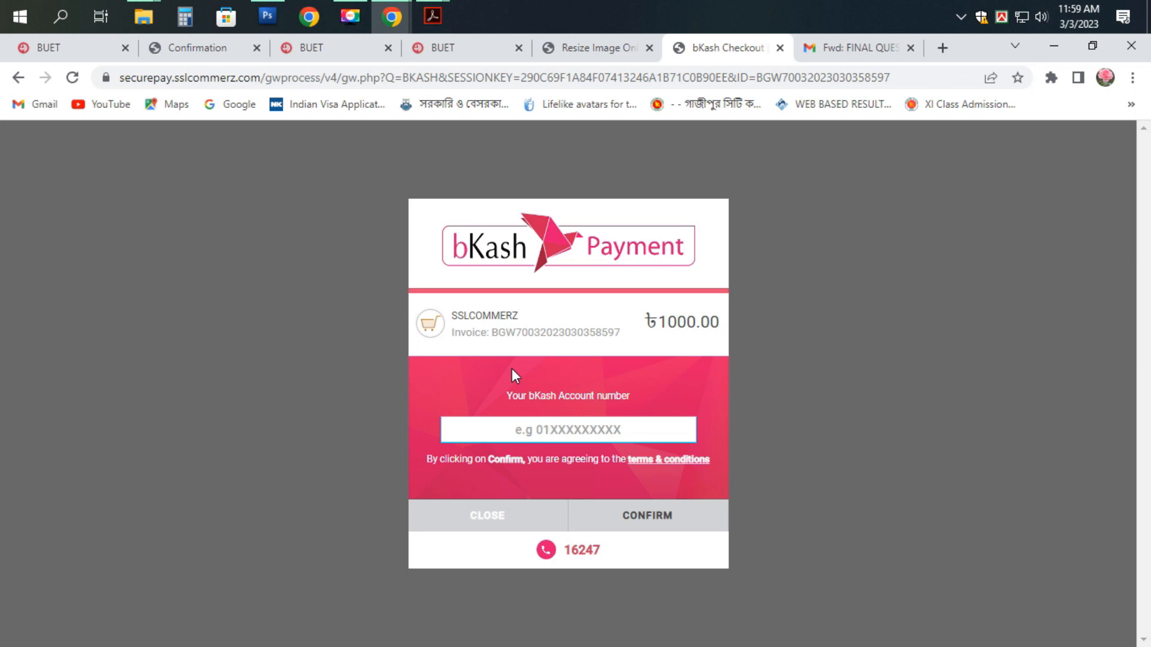
- Enter the bKash account number, then the SMS verification code
text(01)
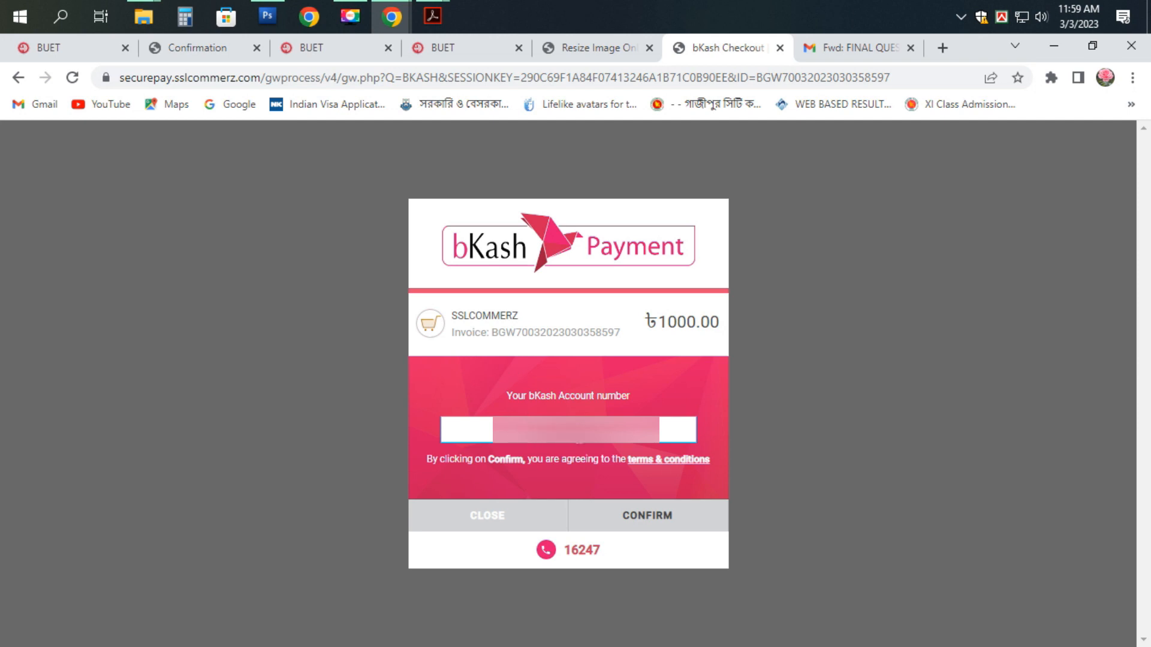
click(655, 523)
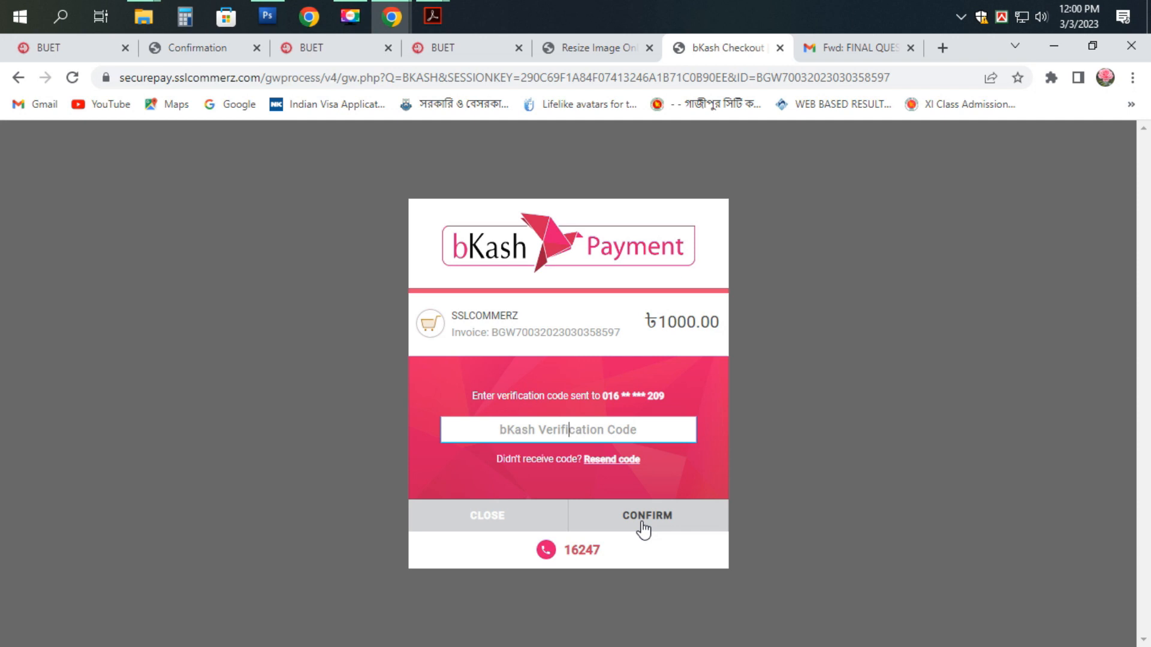
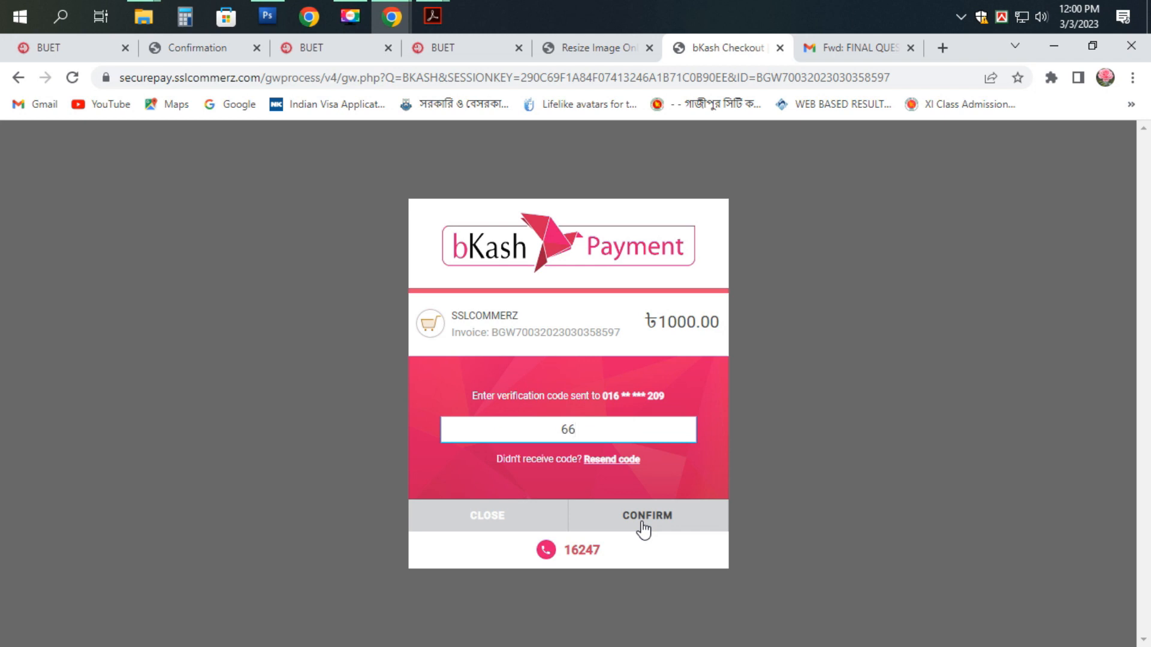
click(642, 523)
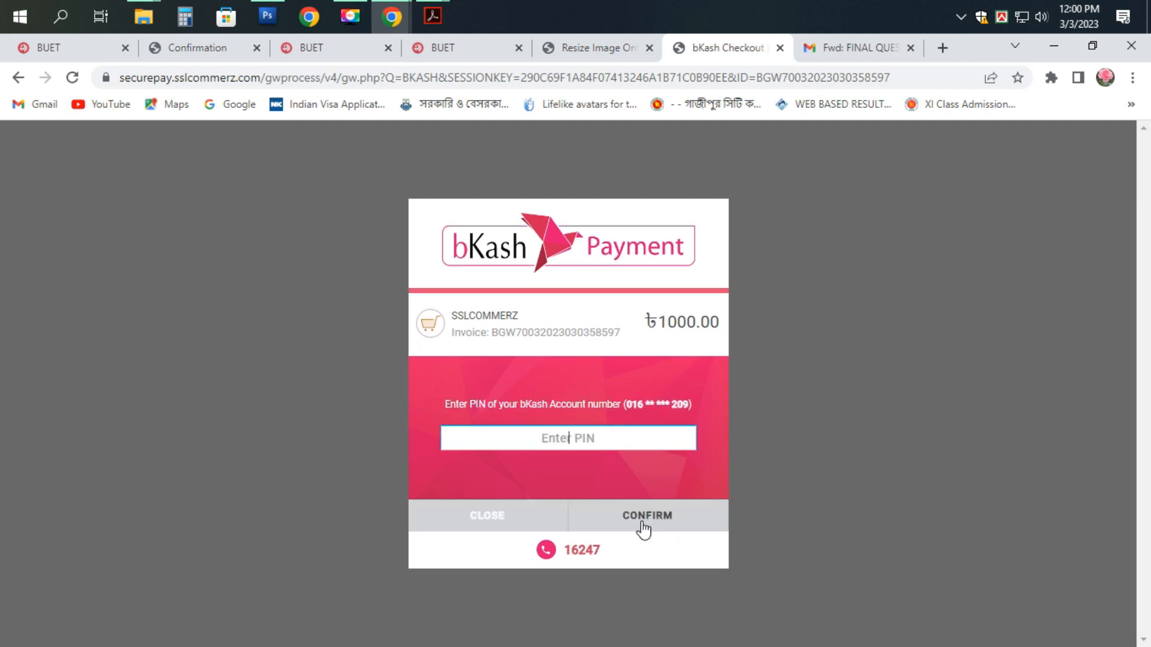
- Enter the bKash PIN, re-entering it after the Wrong PIN error, to complete payment
text(*****)
click(654, 530)
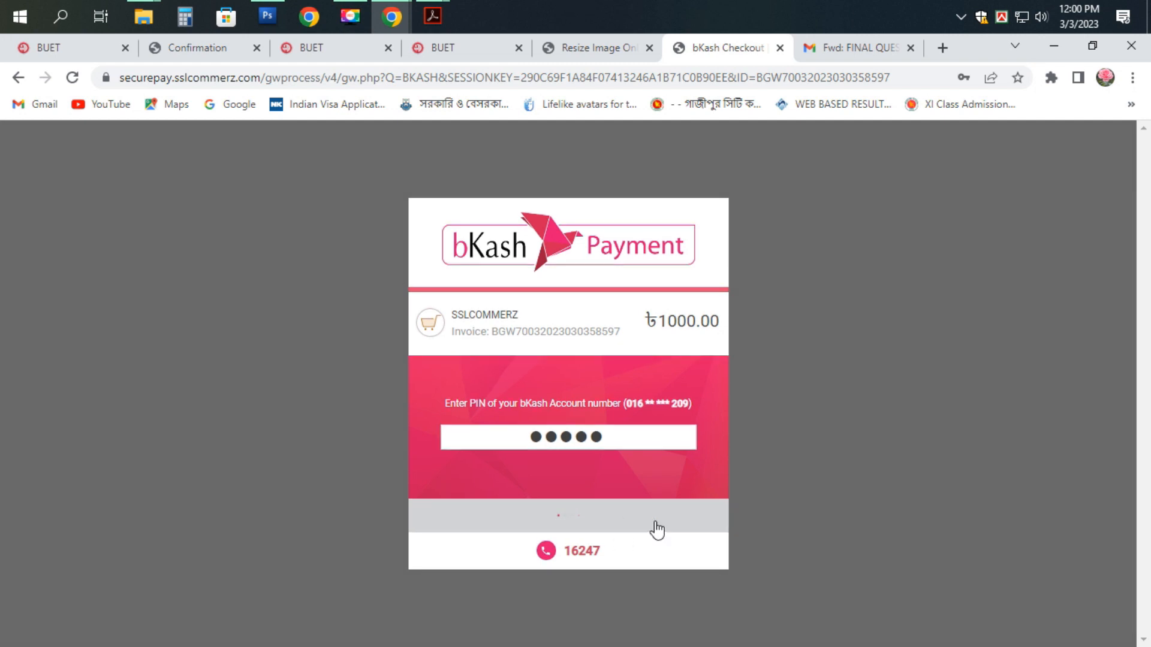
click(530, 432)
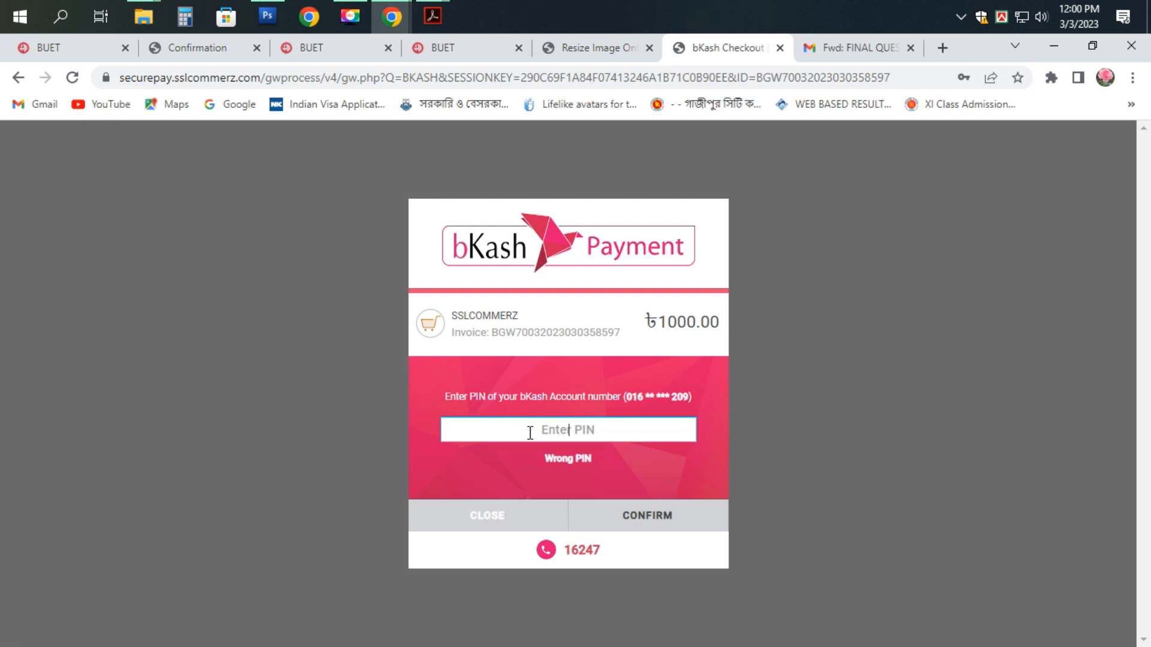
click(649, 516)
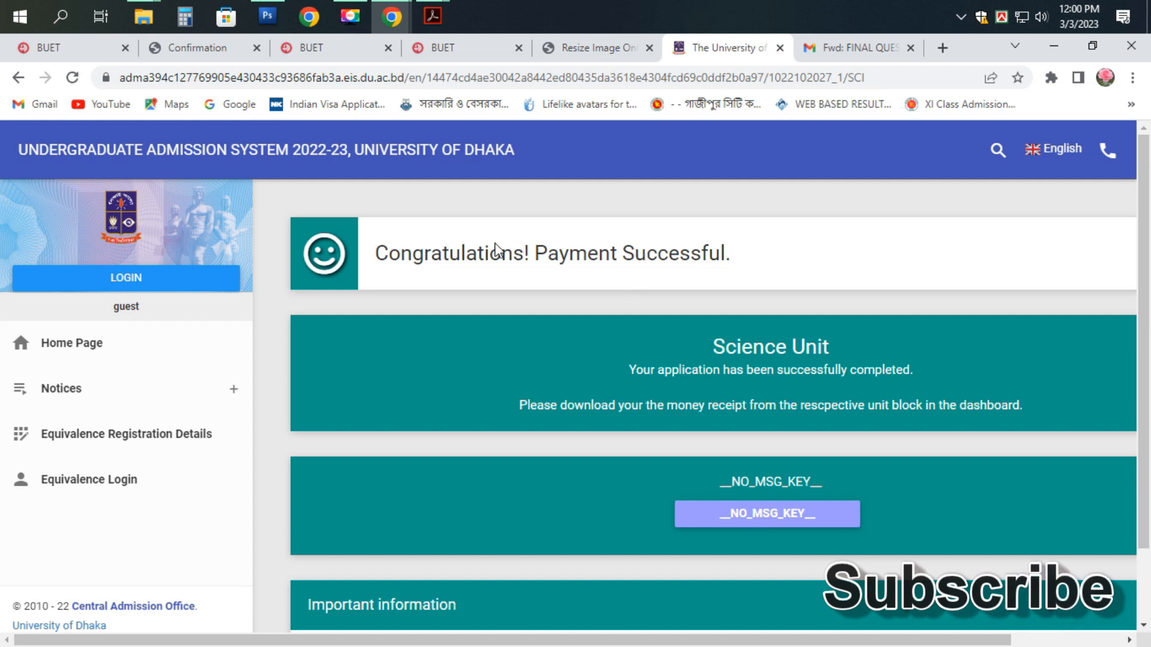
- Return to the fee table and open the Science Unit pay receipt
scroll(708, 287, down, 2)
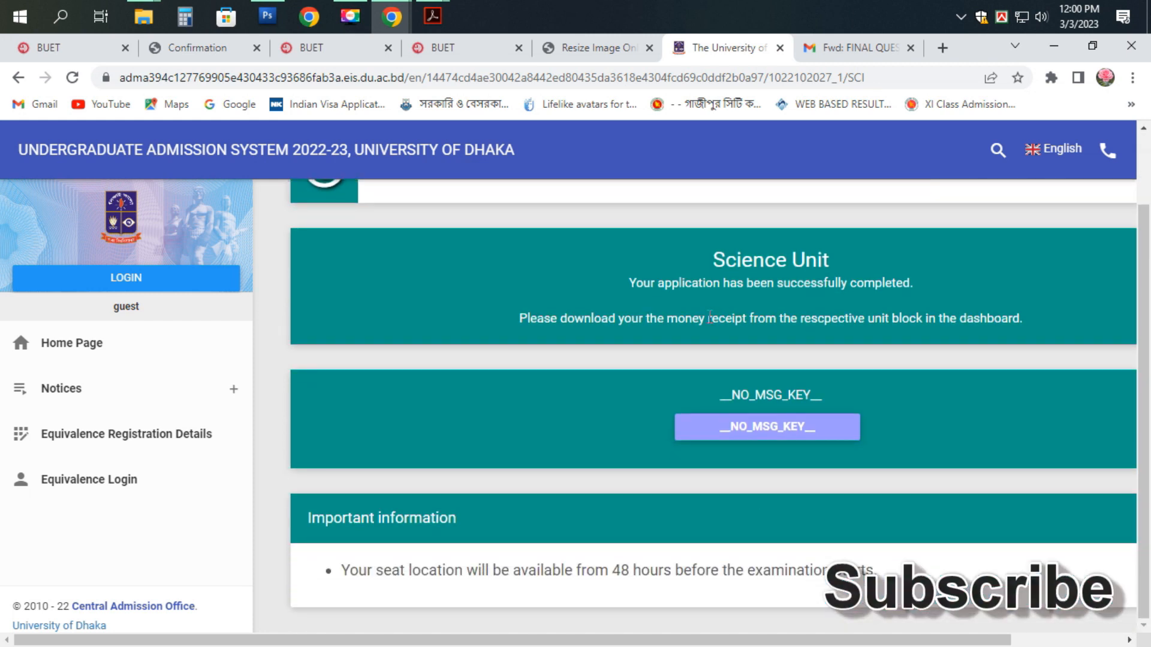
click(767, 439)
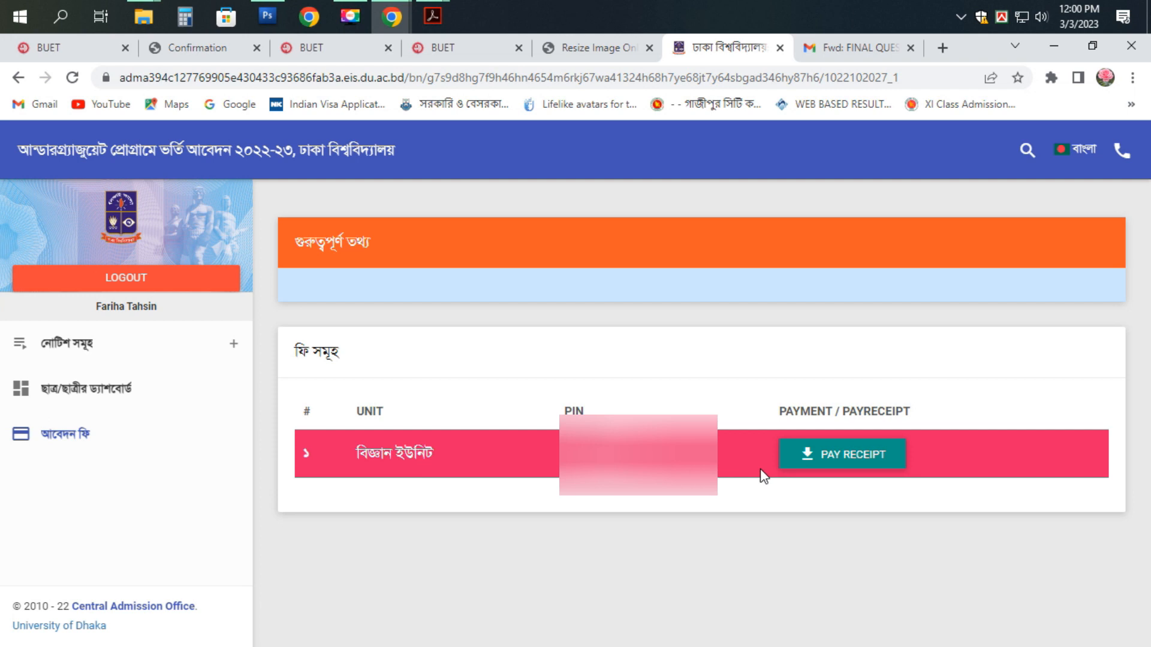
click(861, 466)
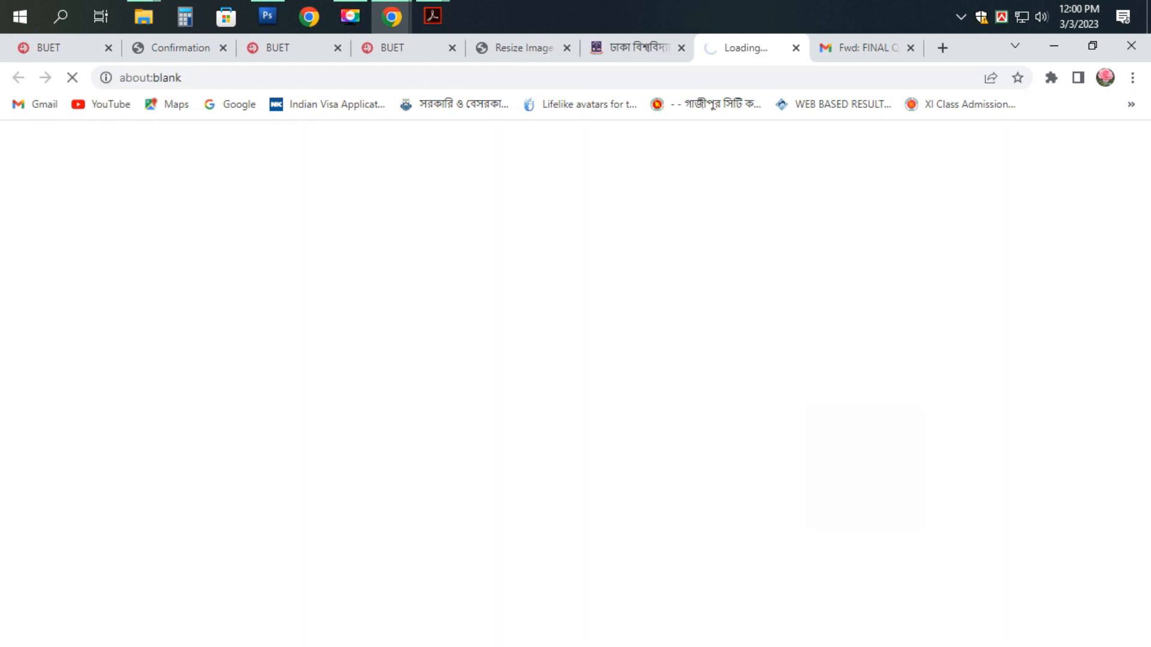